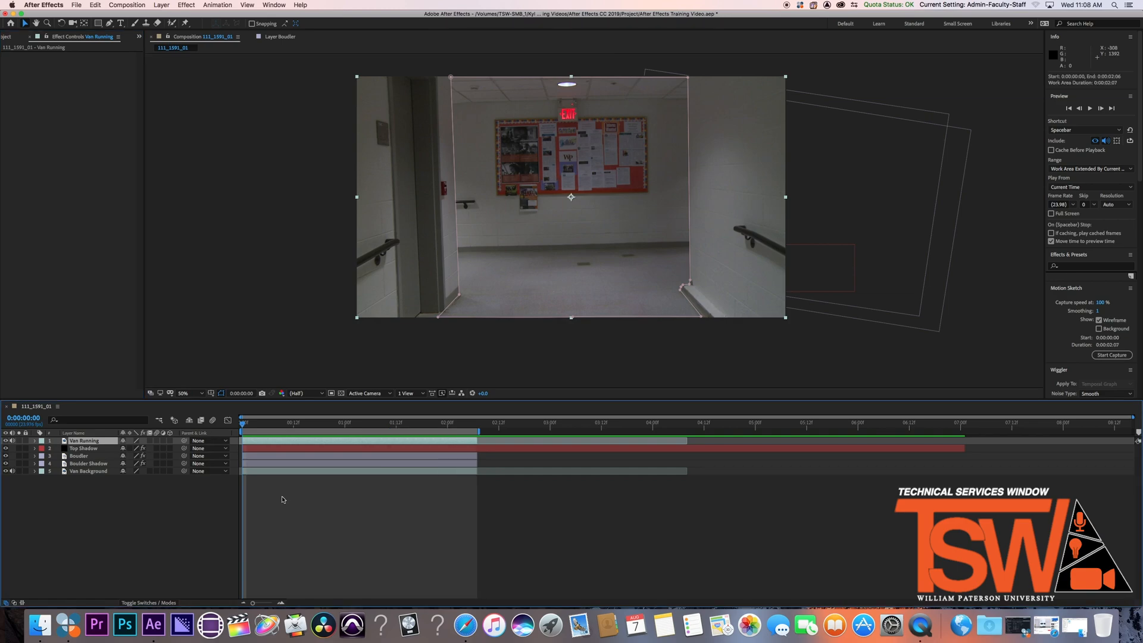
- Play back the 111_1591_01 composition to preview the finished boulder chase shot
key(space)
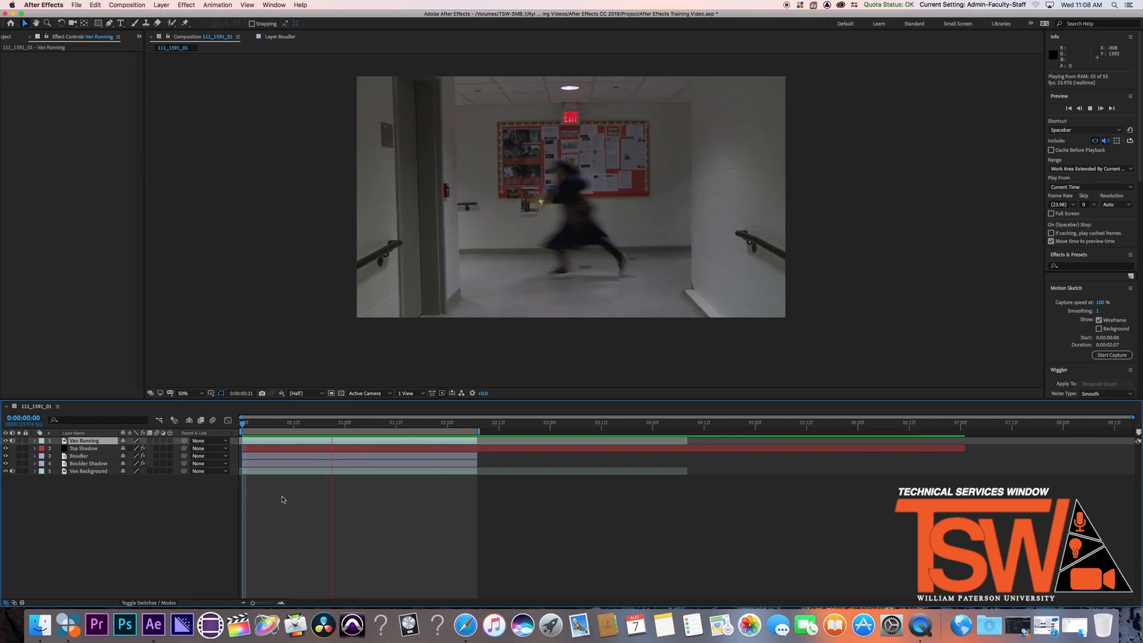
key(space)
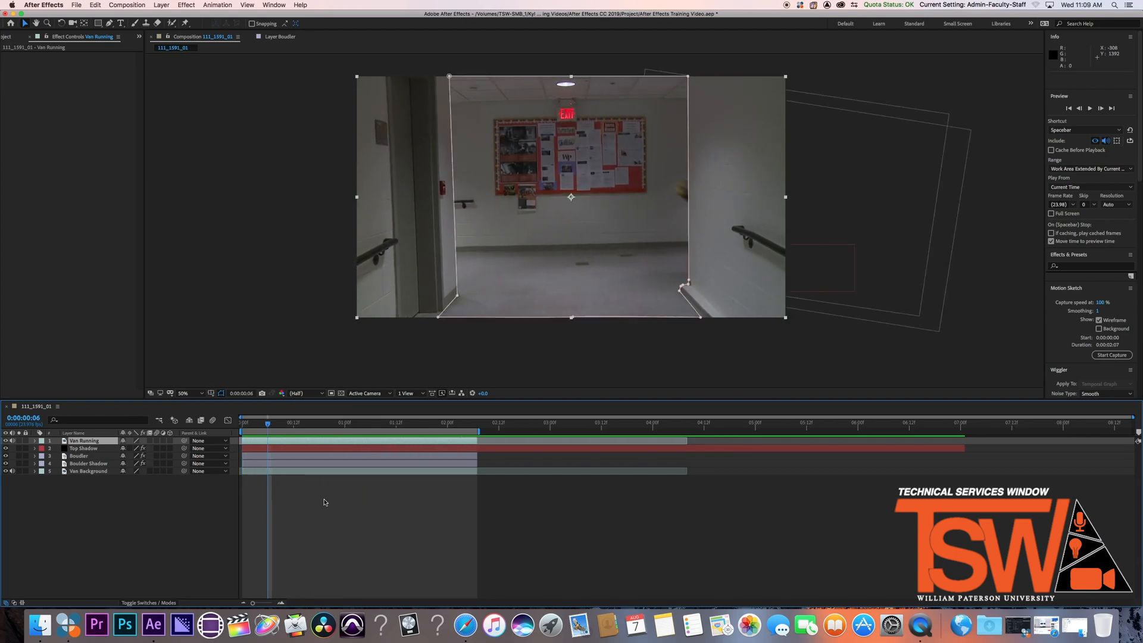
- Switch to Finder and open the After Effects CC 2019 folder to view how the files are organised
click(1075, 626)
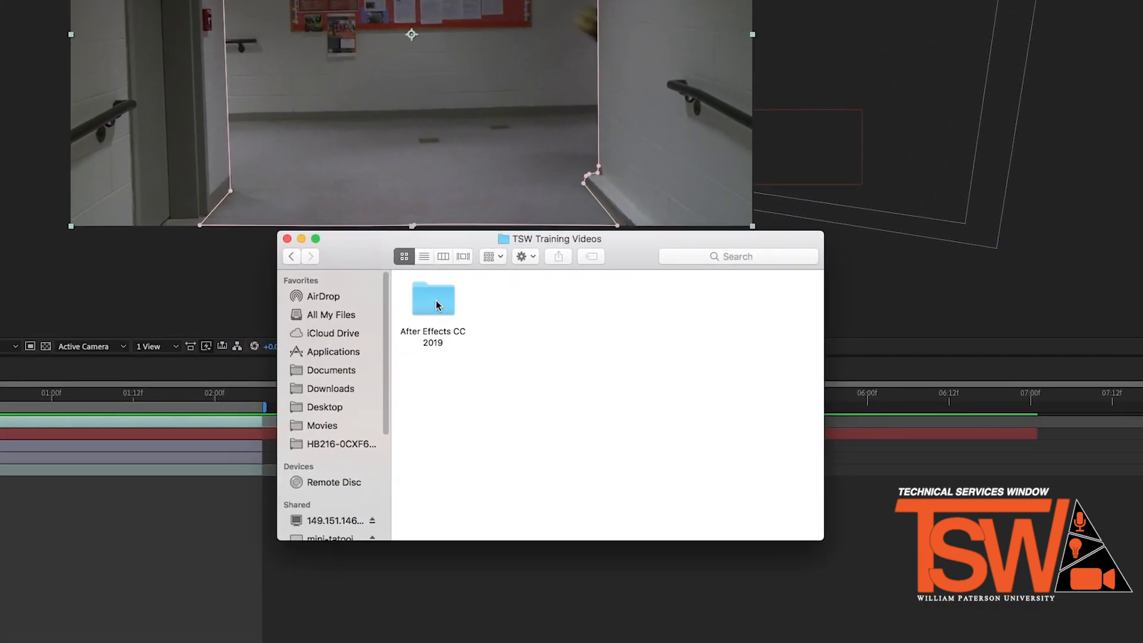
double_click(437, 302)
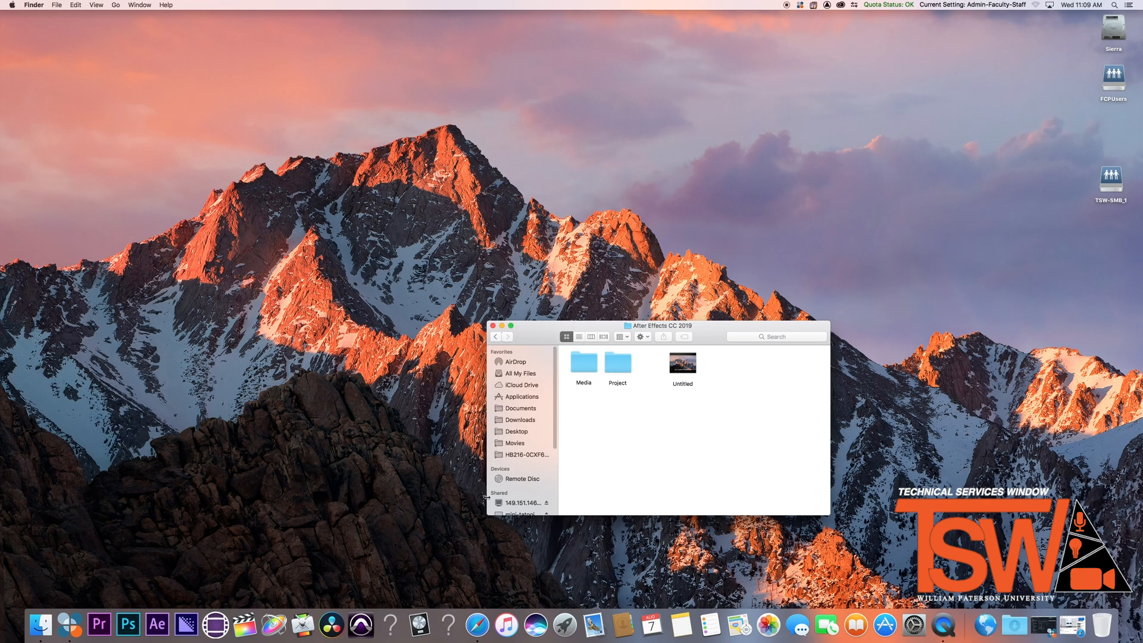
- Launch After Effects and start a new empty project
click(158, 624)
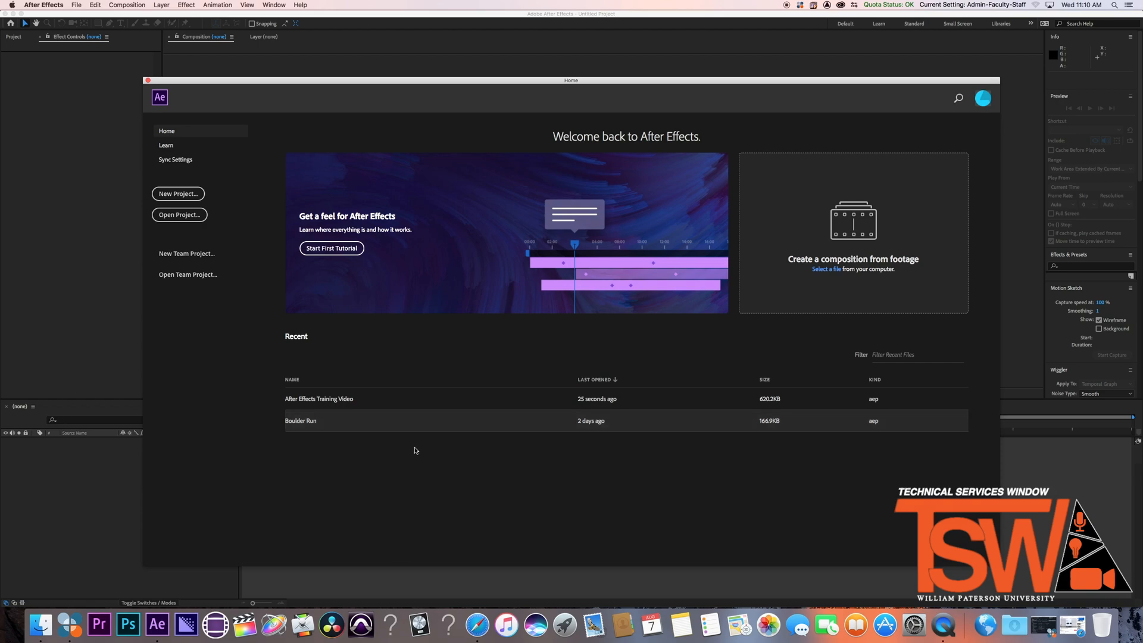
click(181, 195)
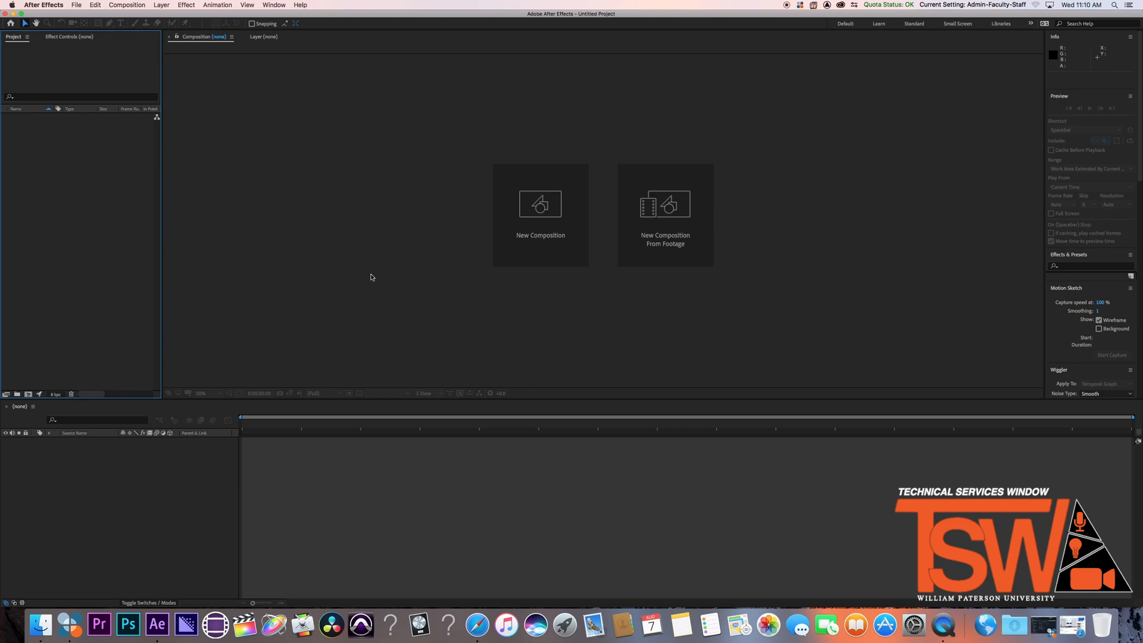
- Check the disk cache folder location in the Media & Disk Cache preferences, then accept the settings
click(57, 5)
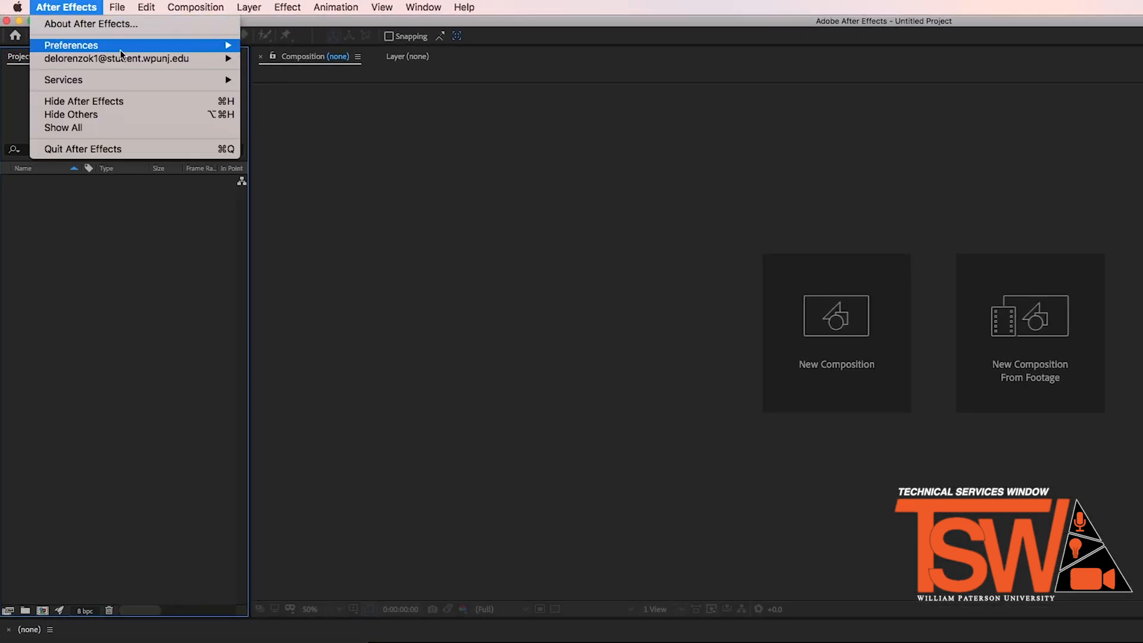
mouse_move(124, 47)
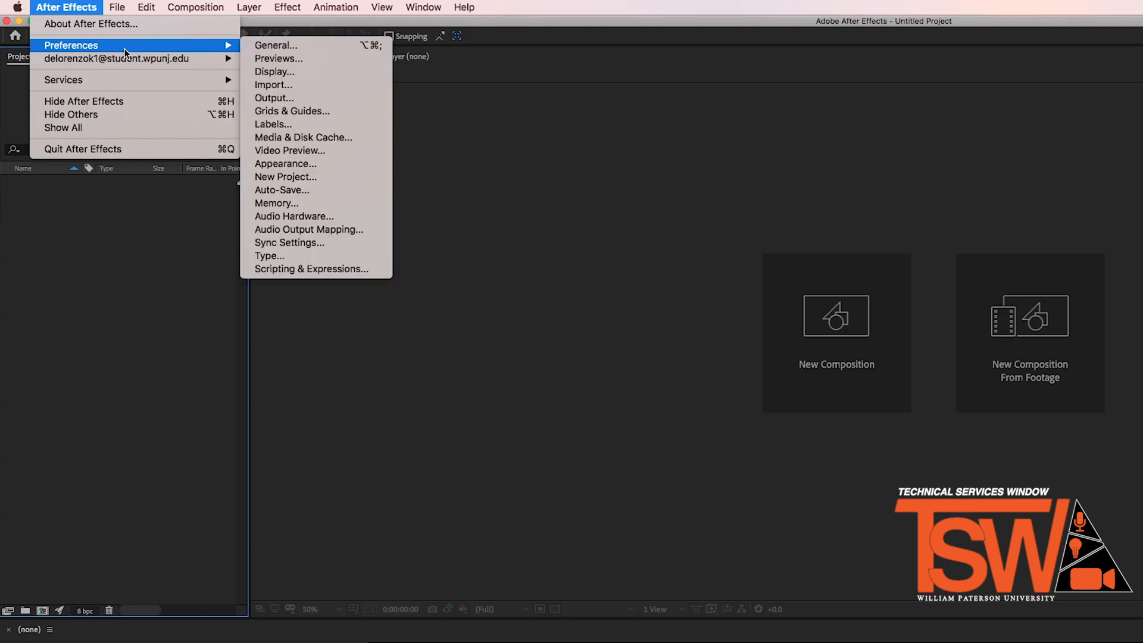
click(333, 139)
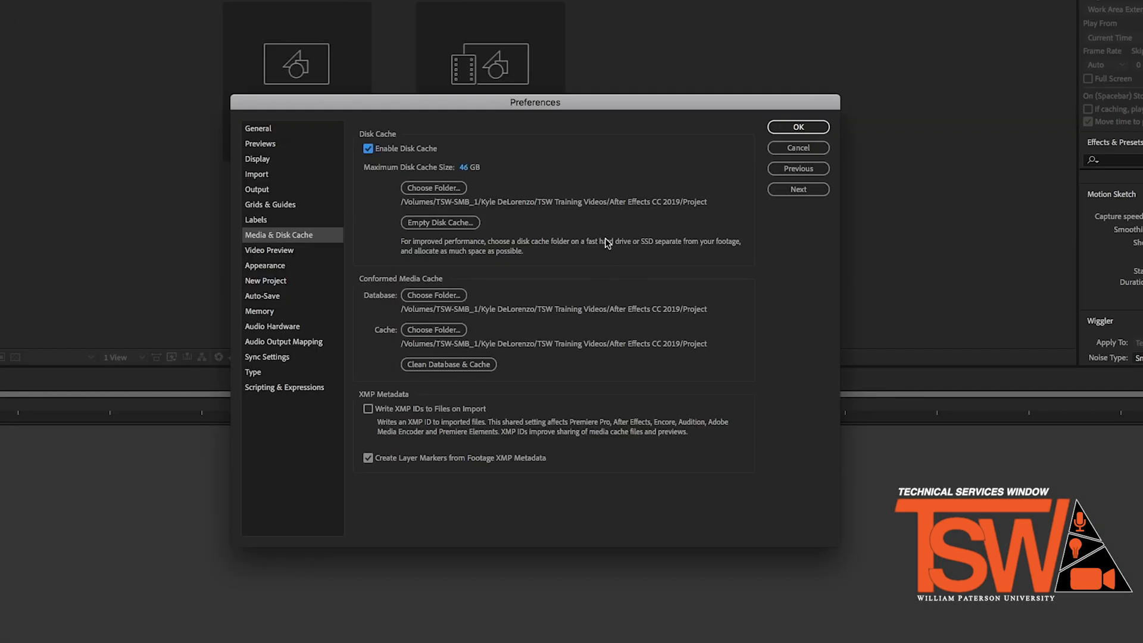
click(432, 187)
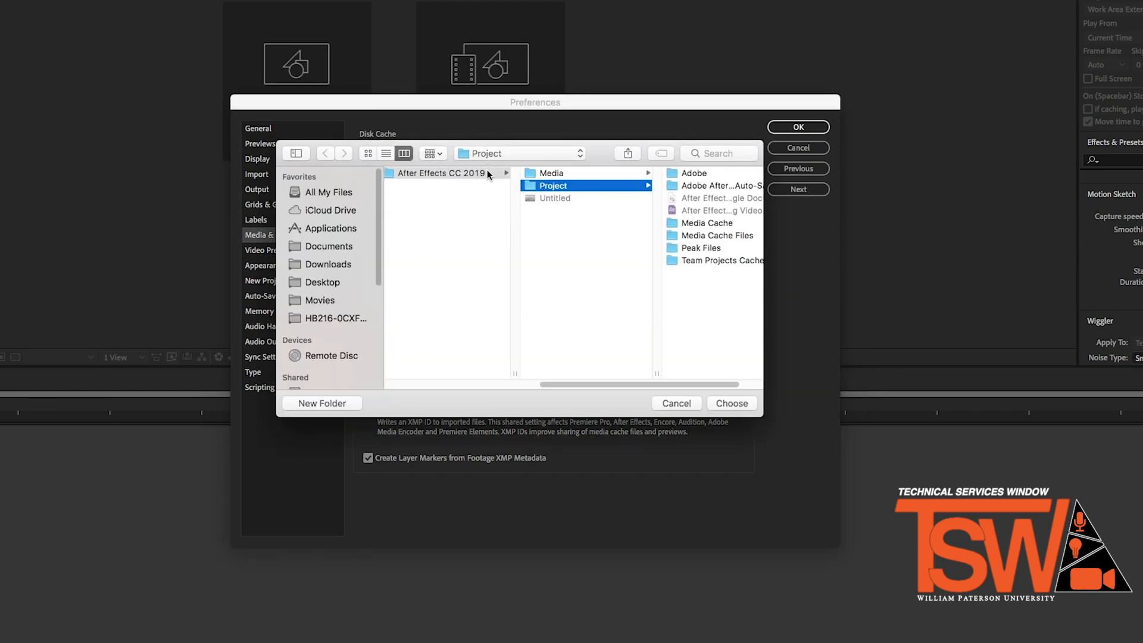
click(677, 404)
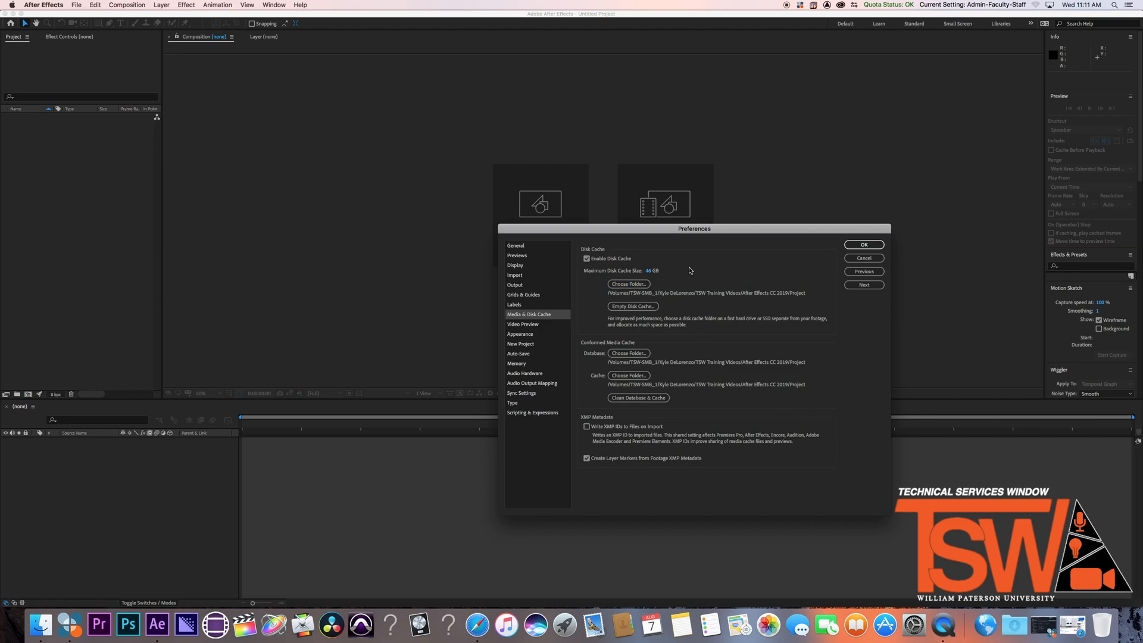
click(857, 246)
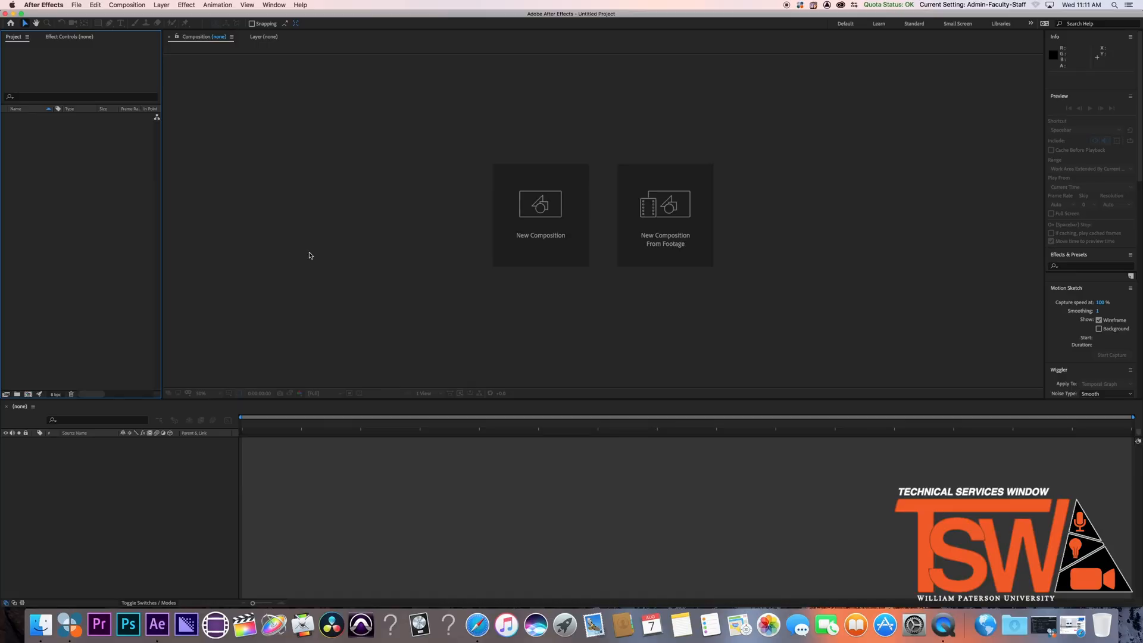
- Import the files 111_1591_01.MP4 and BOulder.png from the Media folder into the project
click(76, 5)
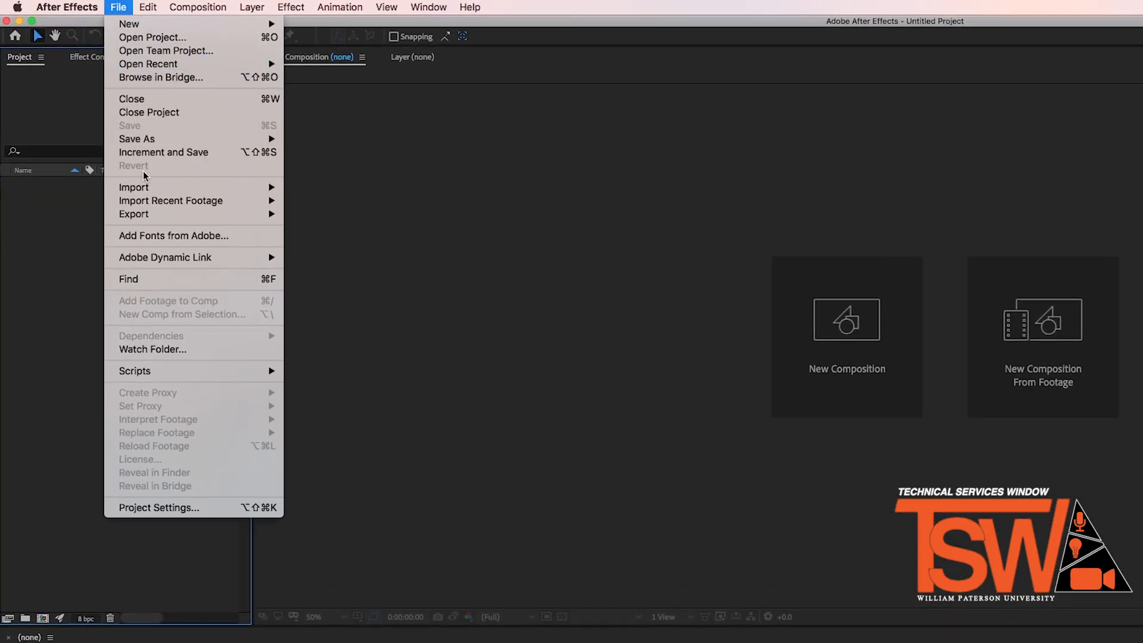
mouse_move(146, 187)
click(347, 202)
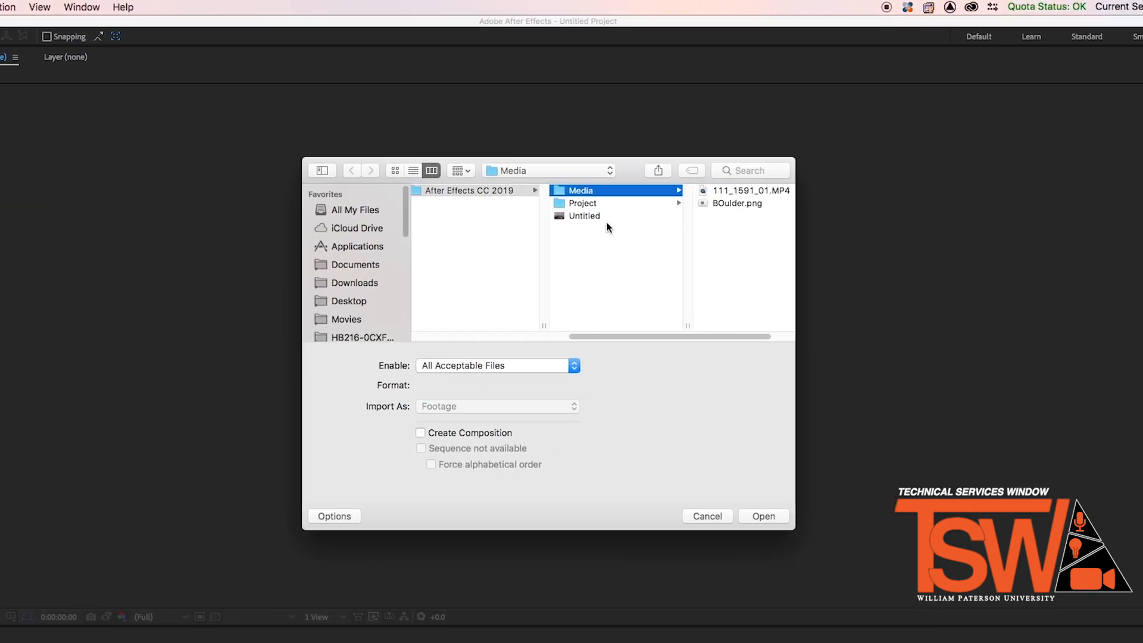
double_click(630, 196)
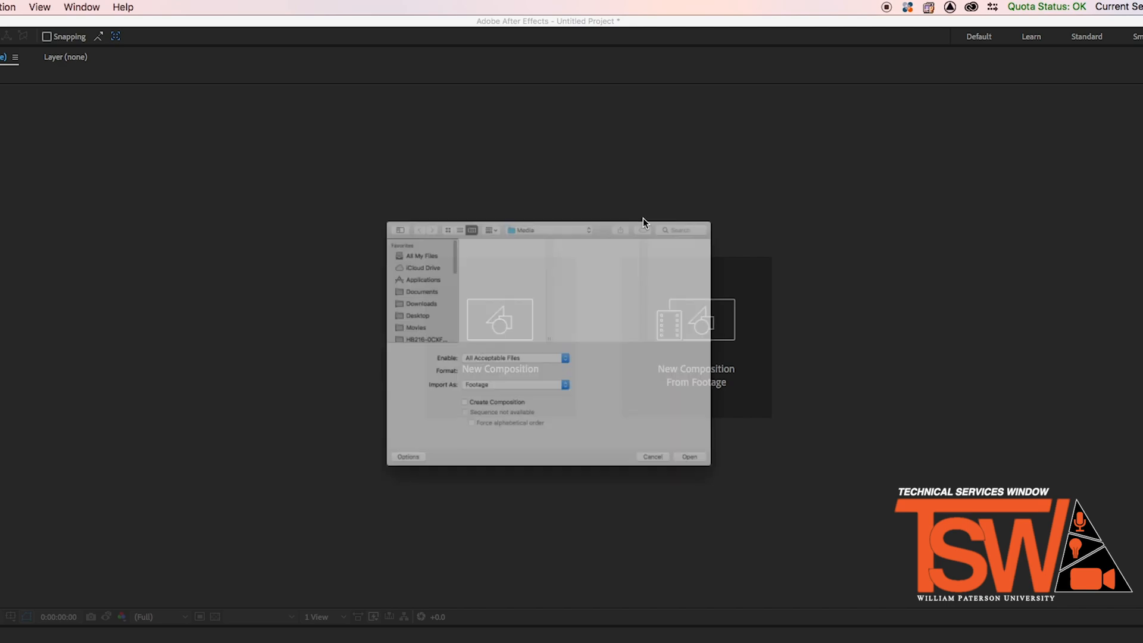
click(464, 202)
shift+click(472, 193)
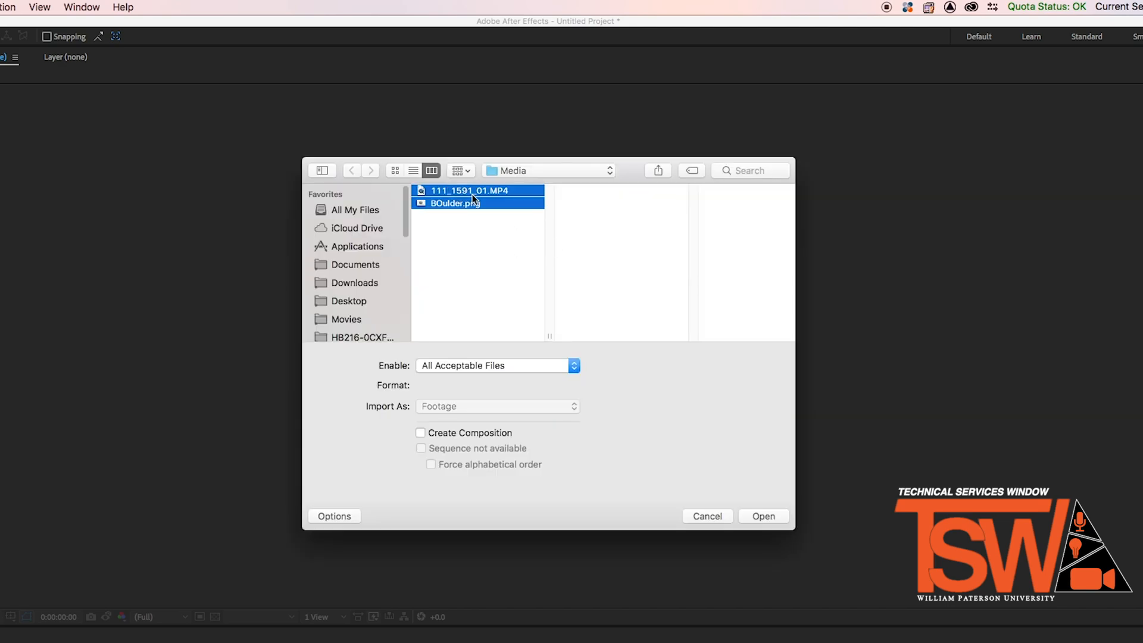
click(773, 522)
- Save the project under the name Boudler Run in the Project folder, expanding the save dialog to show the file location
click(0, 6)
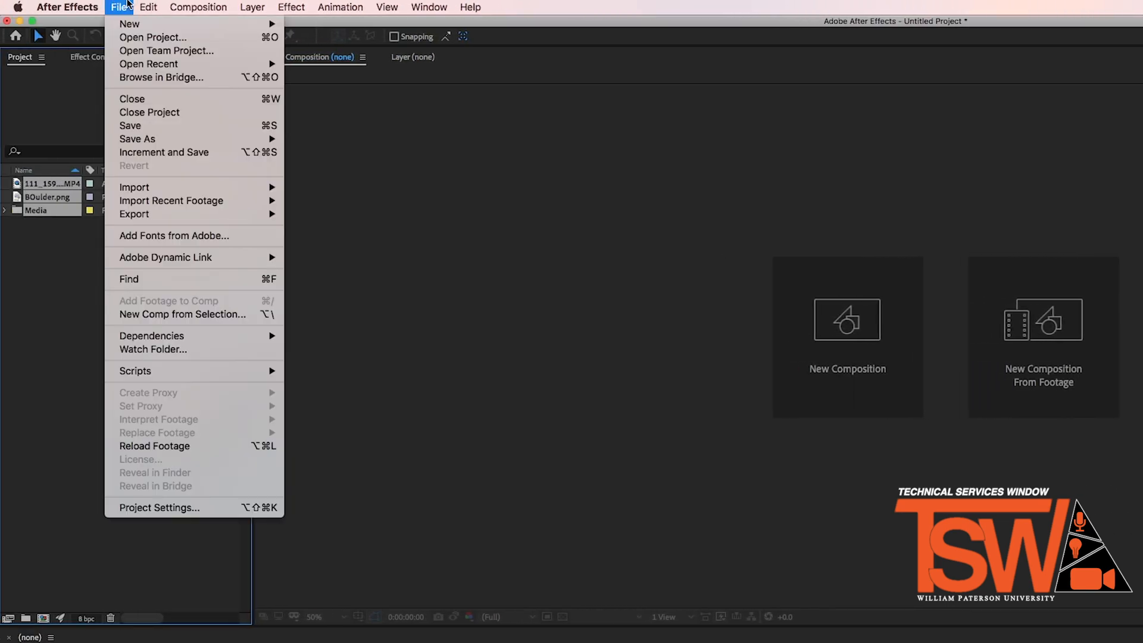
mouse_move(185, 139)
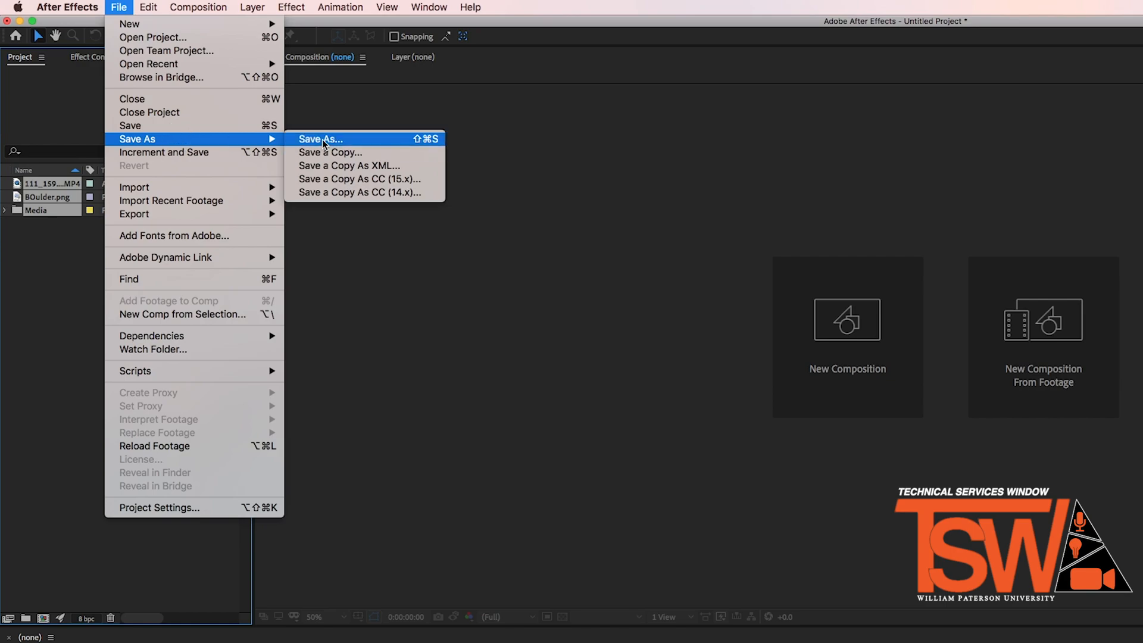
click(323, 139)
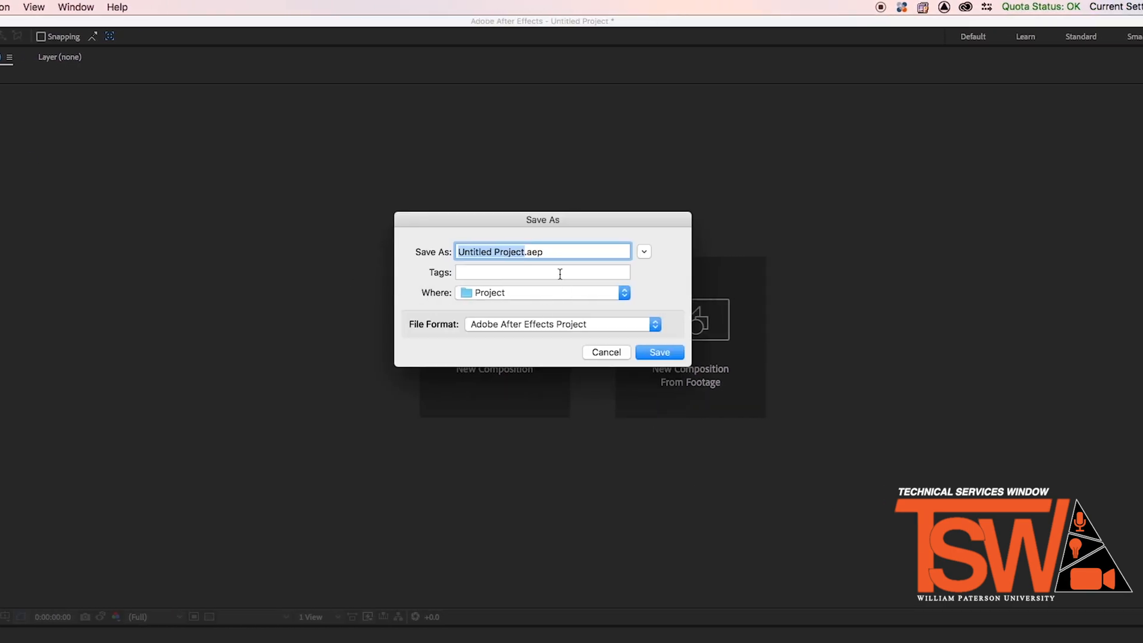
text(B)
text(oudler Ru)
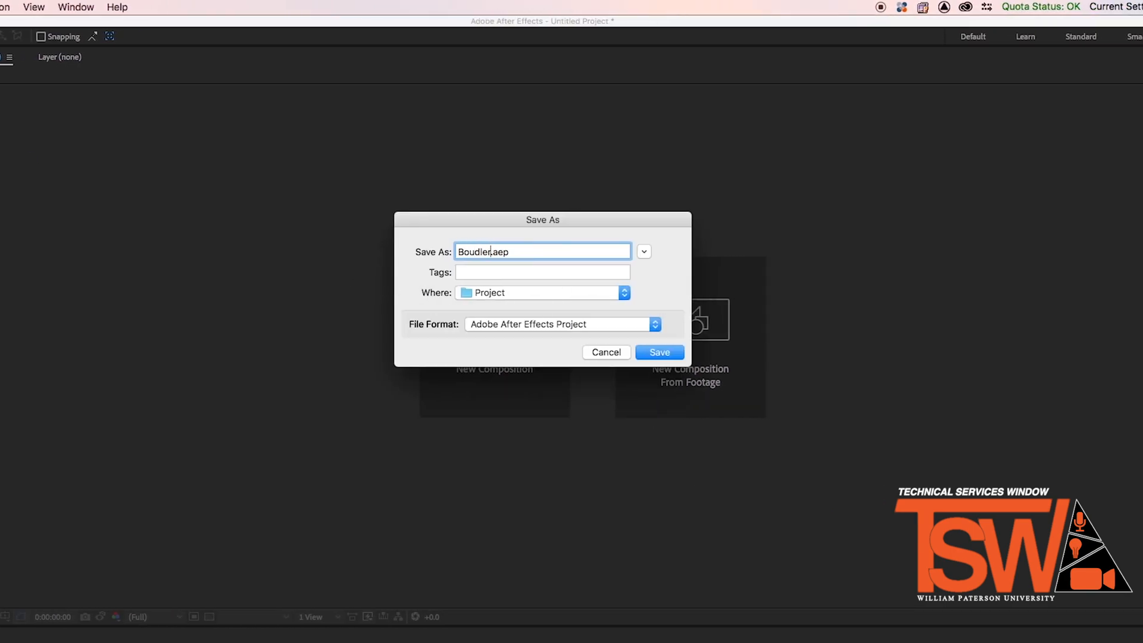
text(n)
click(644, 252)
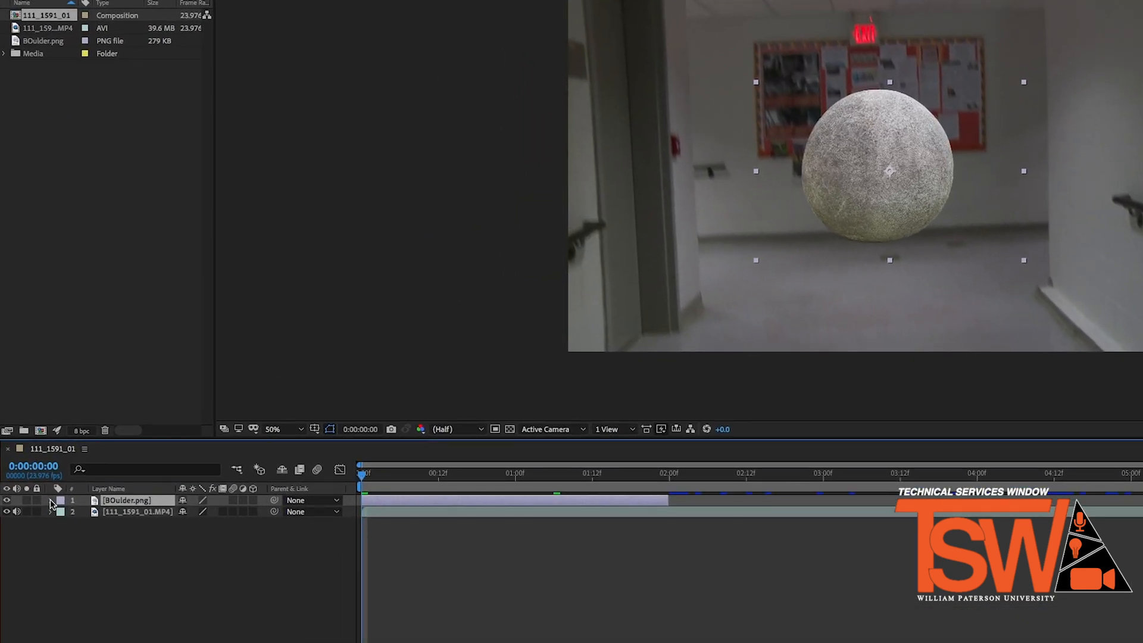
- Reveal the transform properties of the BOulder.png layer and set its scale to 177%
click(51, 501)
click(63, 513)
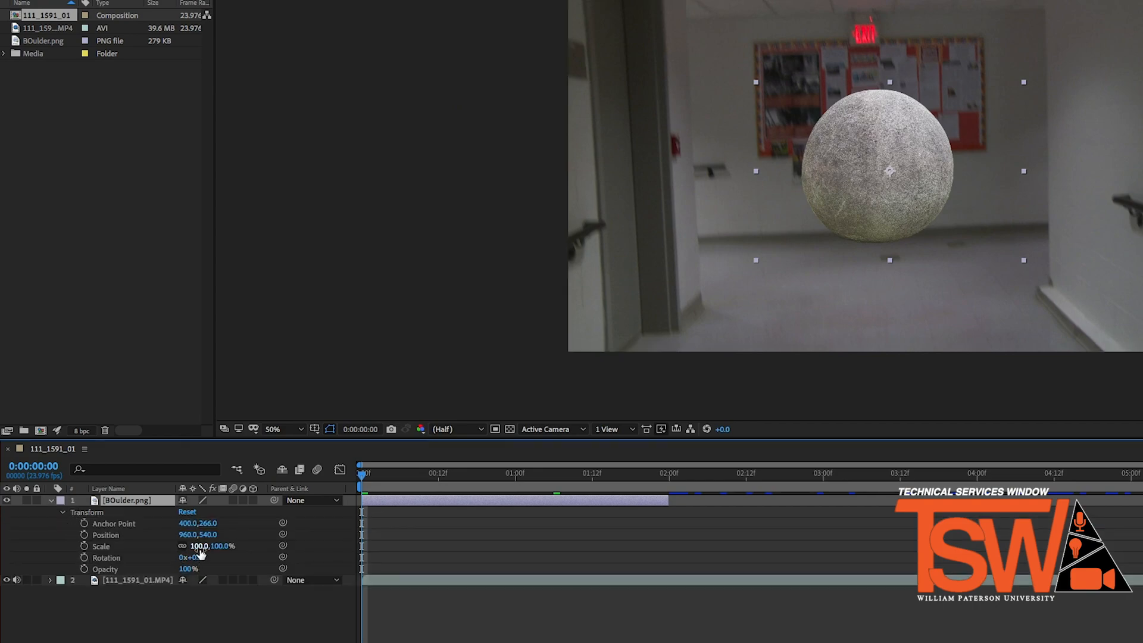
drag(200, 554, 251, 549)
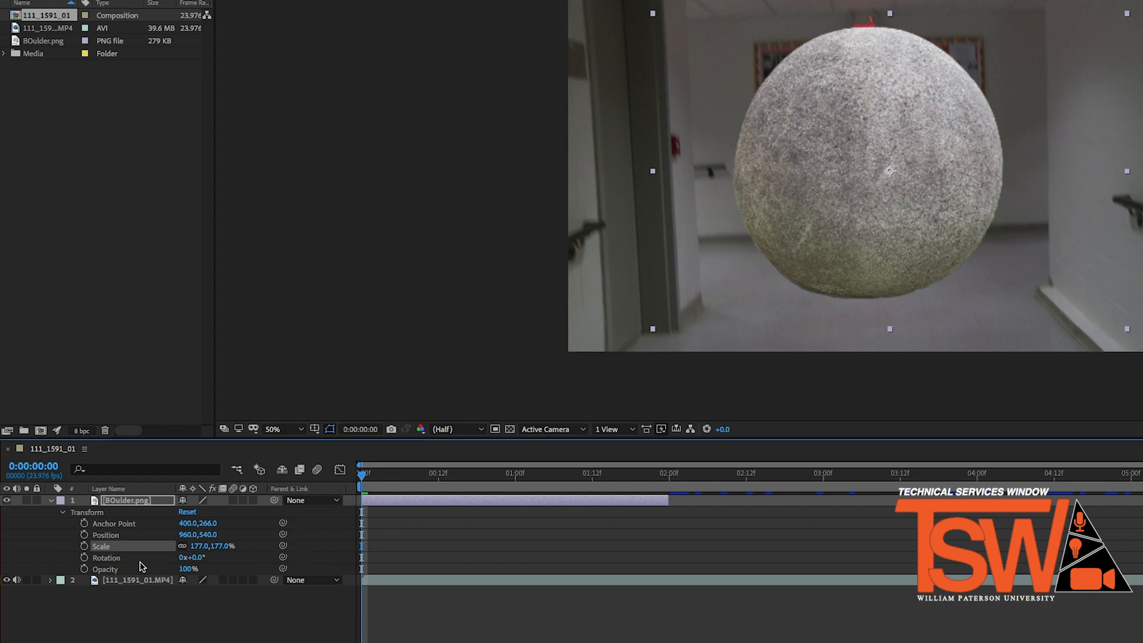
- Turn on keyframing for the boulder layer's Scale, Rotation and Opacity at the first frame
click(84, 547)
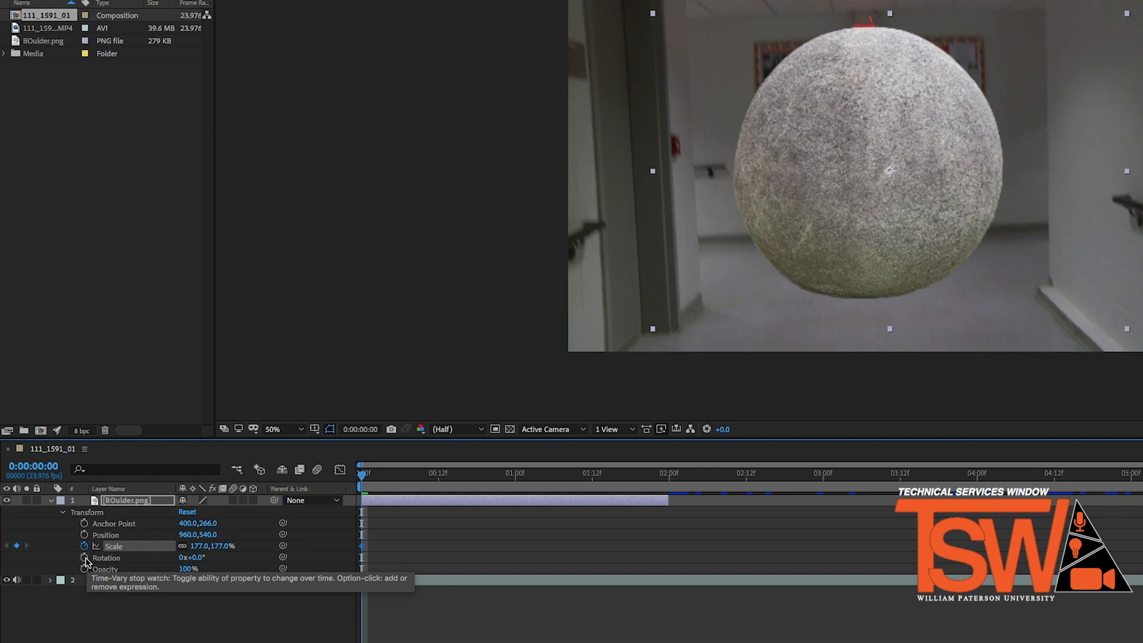
click(84, 558)
click(84, 569)
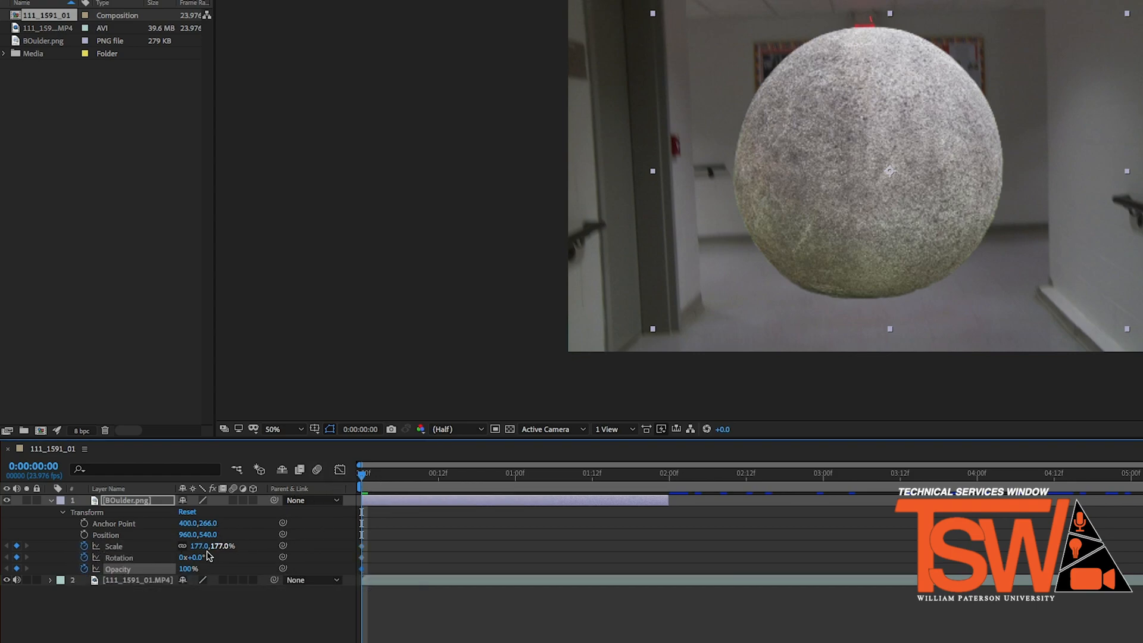
- Animate the boulder's scale with keyframes from 60% at the first frame to 187% at 0:00:01:09
drag(220, 550, 153, 549)
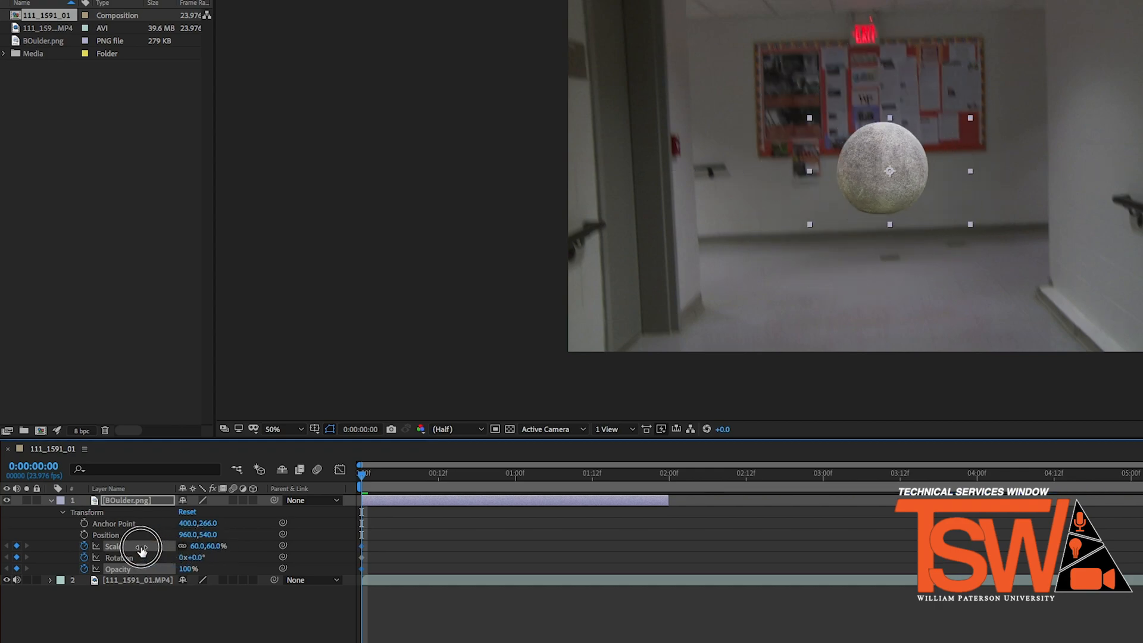
click(364, 475)
drag(363, 474, 576, 499)
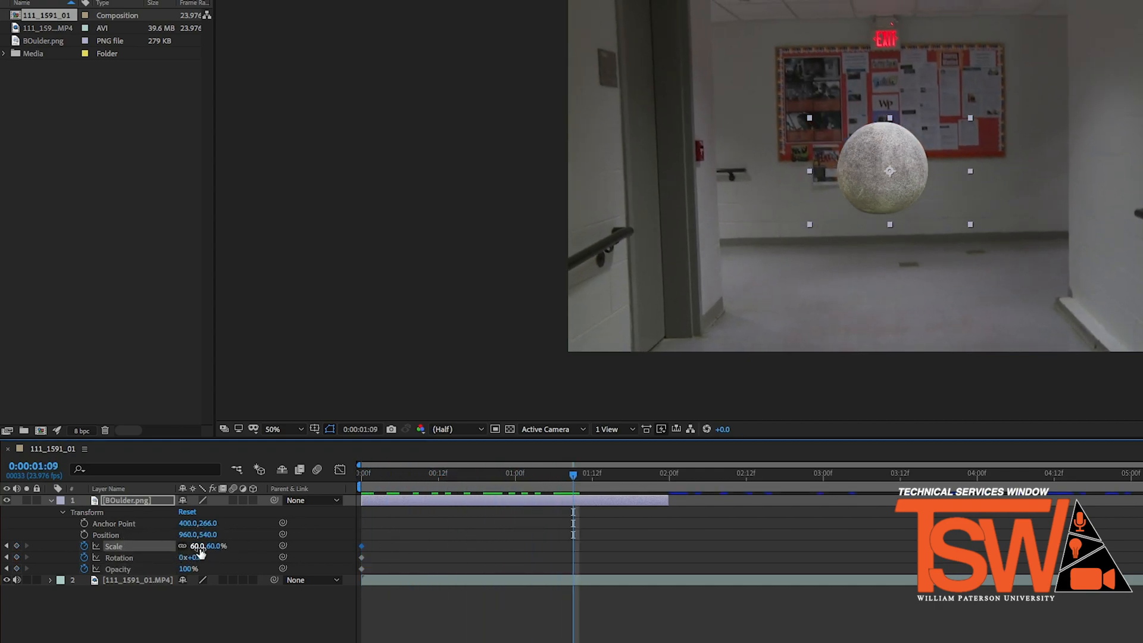
drag(201, 546, 286, 549)
- Preview the boulder's scale animation from the first frame and inspect the frame at its second keyframe
drag(573, 476, 339, 483)
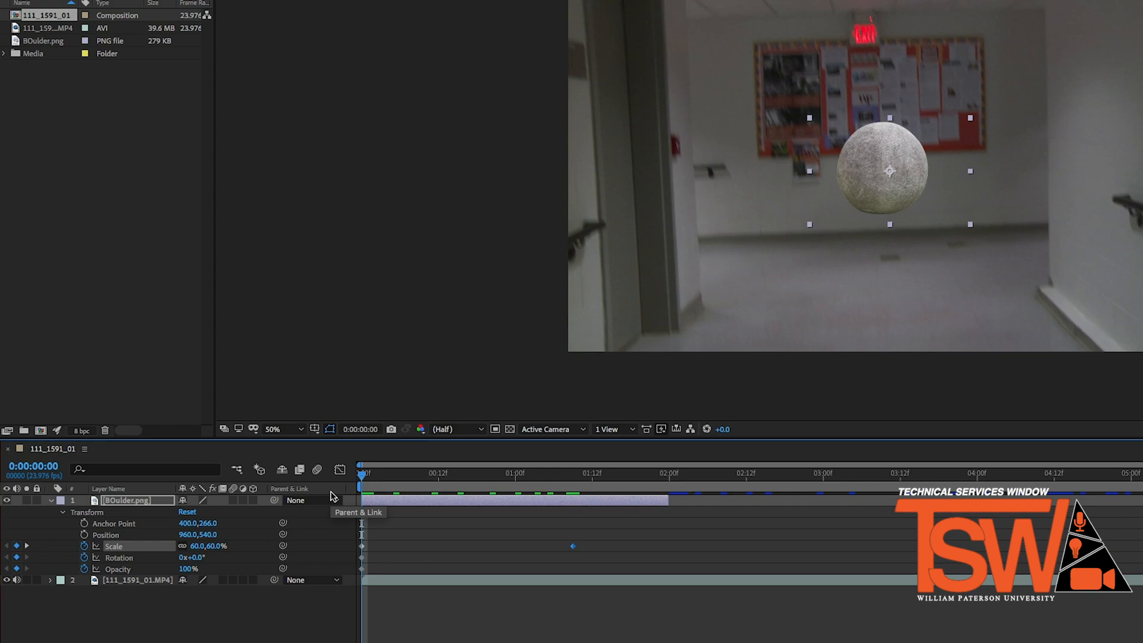
key(space)
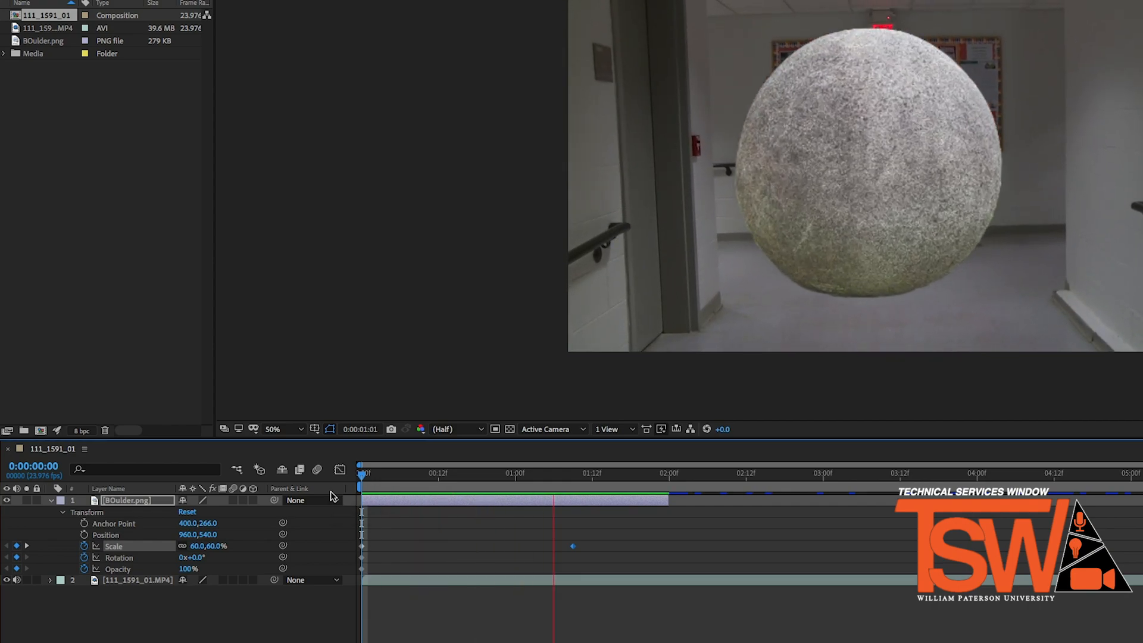
key(space)
drag(633, 478, 573, 491)
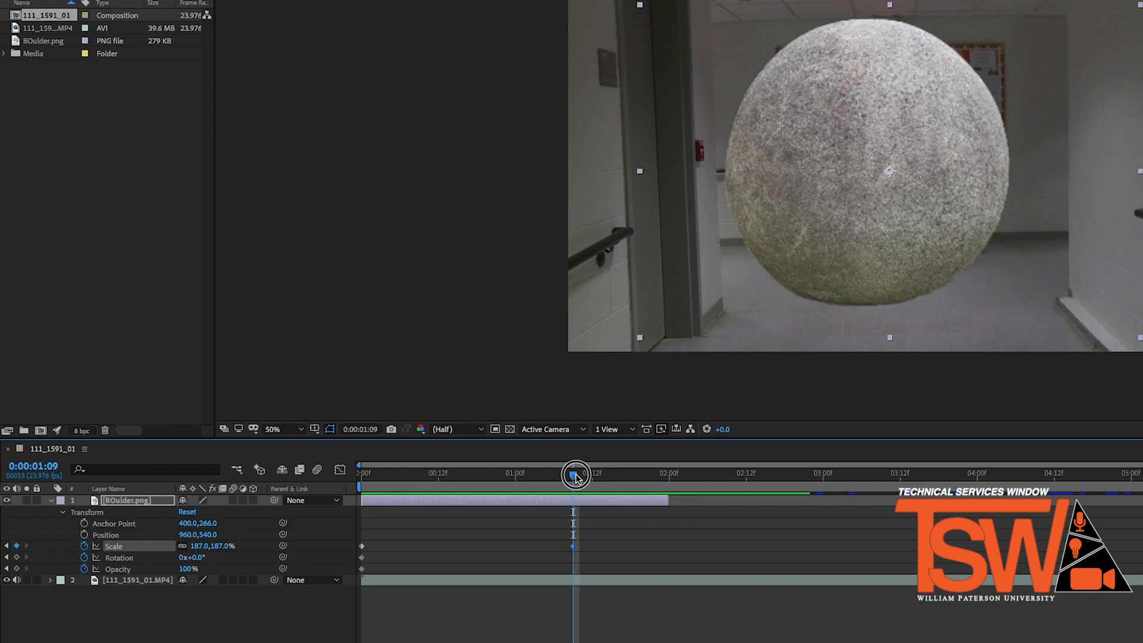
- At 0:00:00:22, remove the boulder's Scale keyframing and set a constant scale of 195.7%
drag(574, 475, 504, 483)
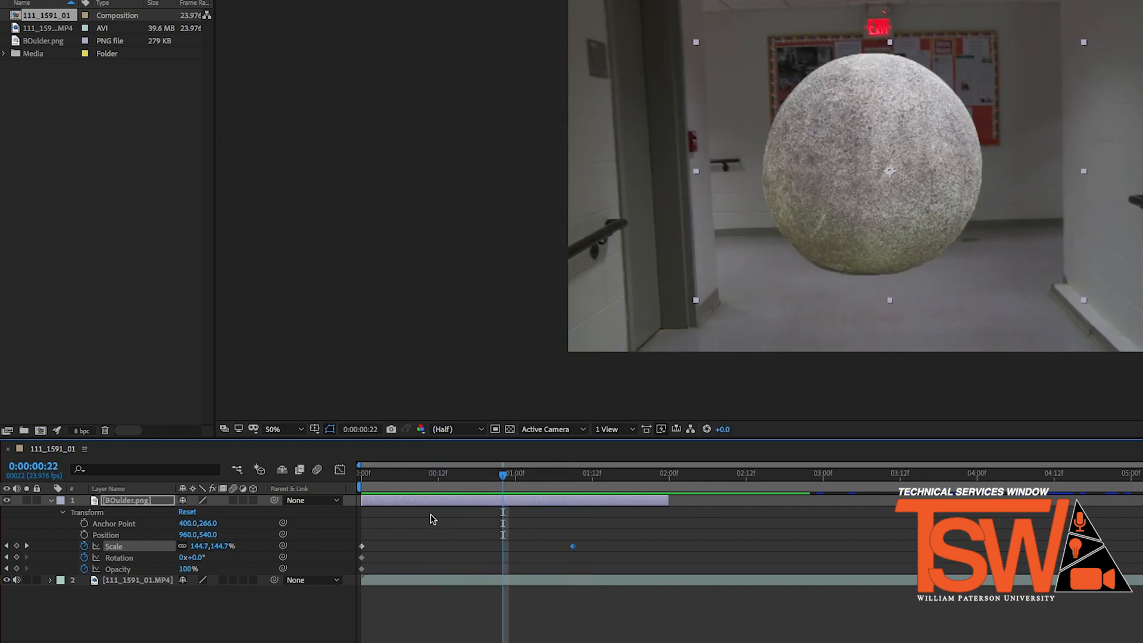
click(83, 546)
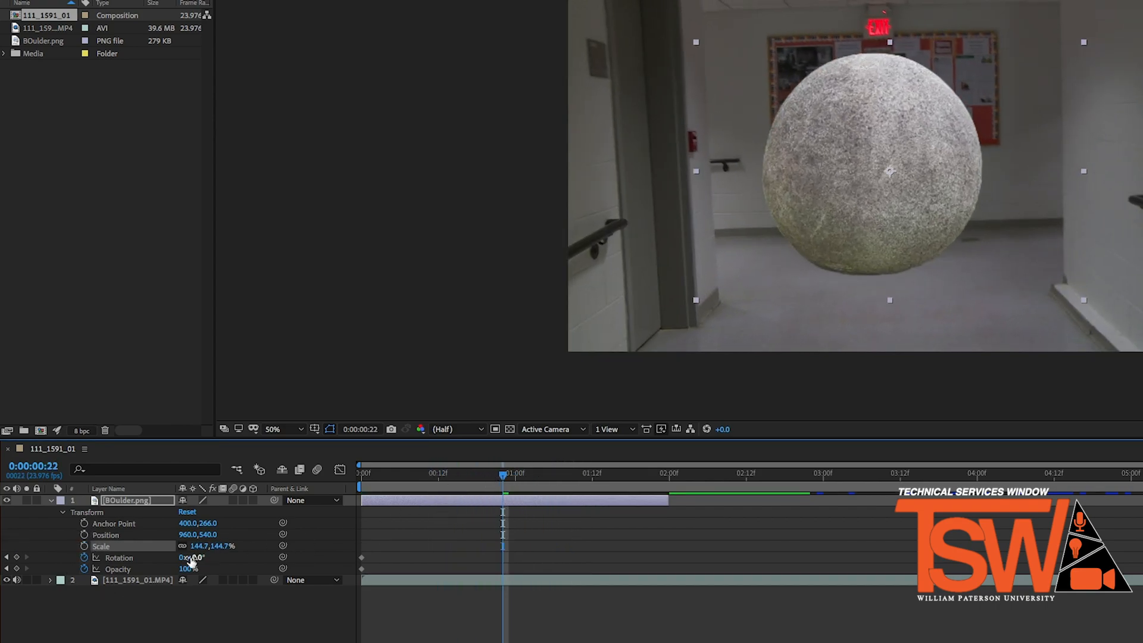
drag(214, 551, 254, 551)
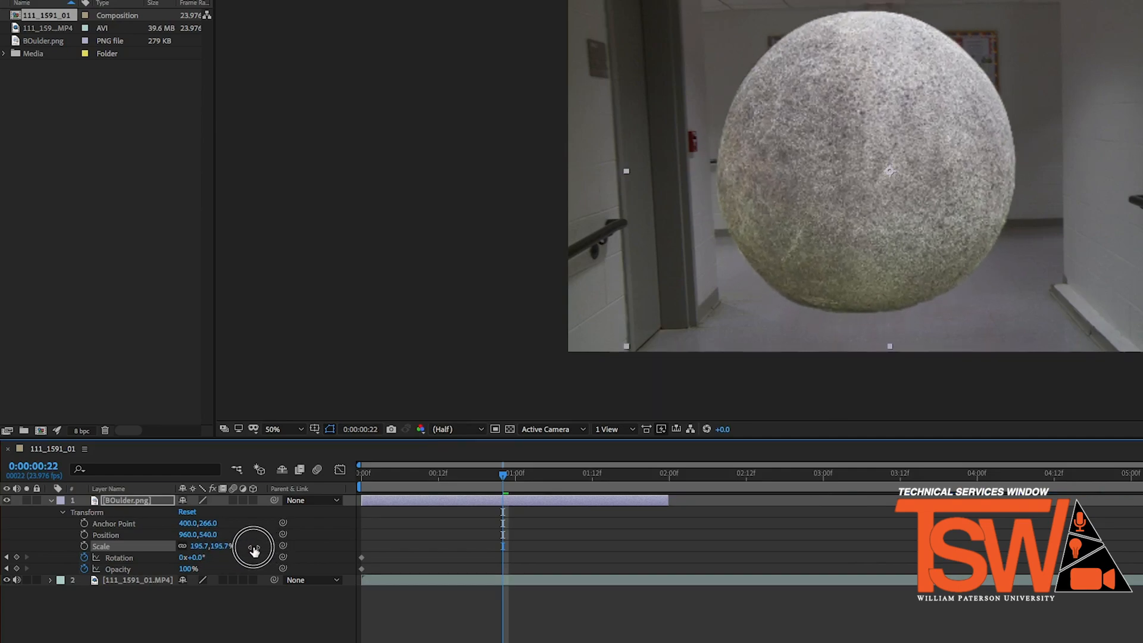
- Keyframe the boulder's Position at 0:00:00:22, lower it to 960, 662, and turn off Opacity keyframing
click(84, 535)
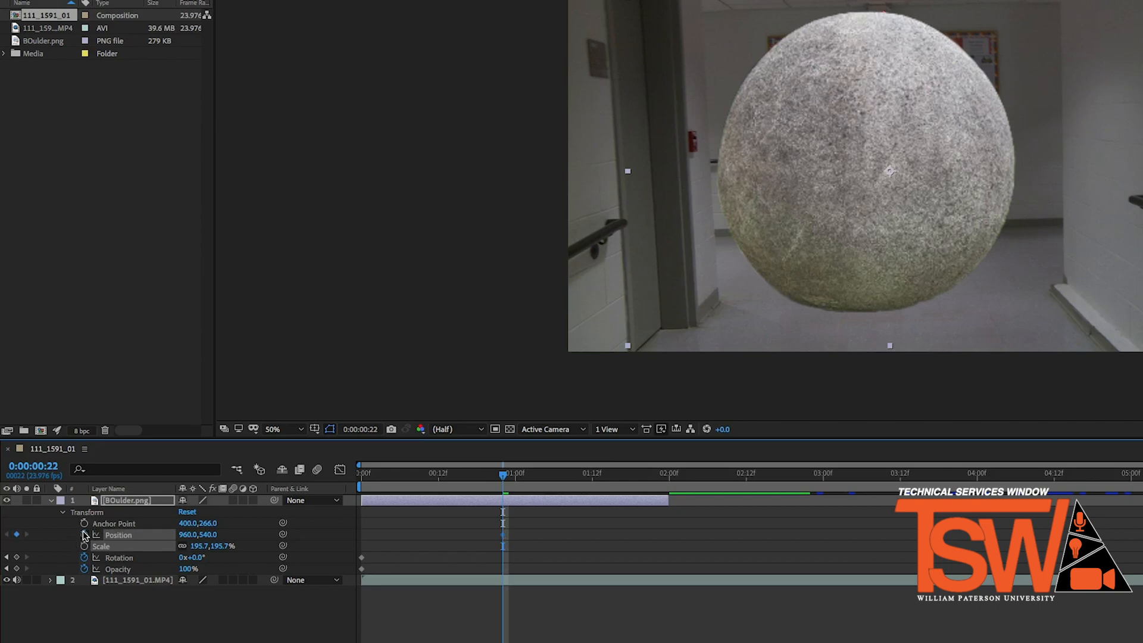
click(84, 569)
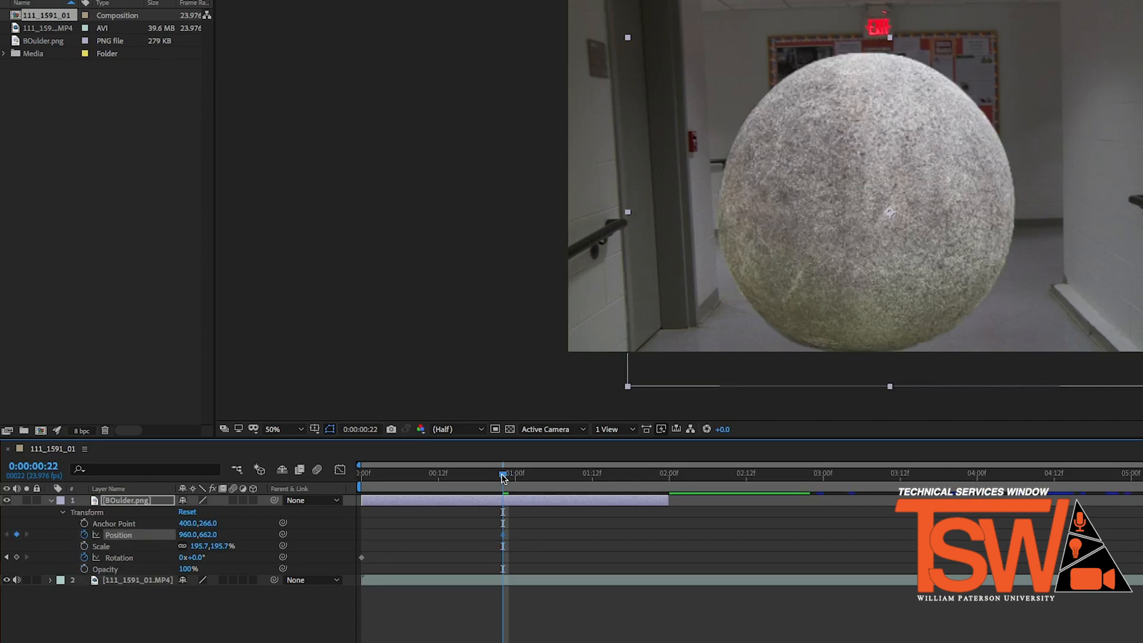
- Restart the boulder's Position keyframing at the first frame with the boulder moved toward the right side, at 1980, 628
drag(503, 476, 264, 506)
click(84, 535)
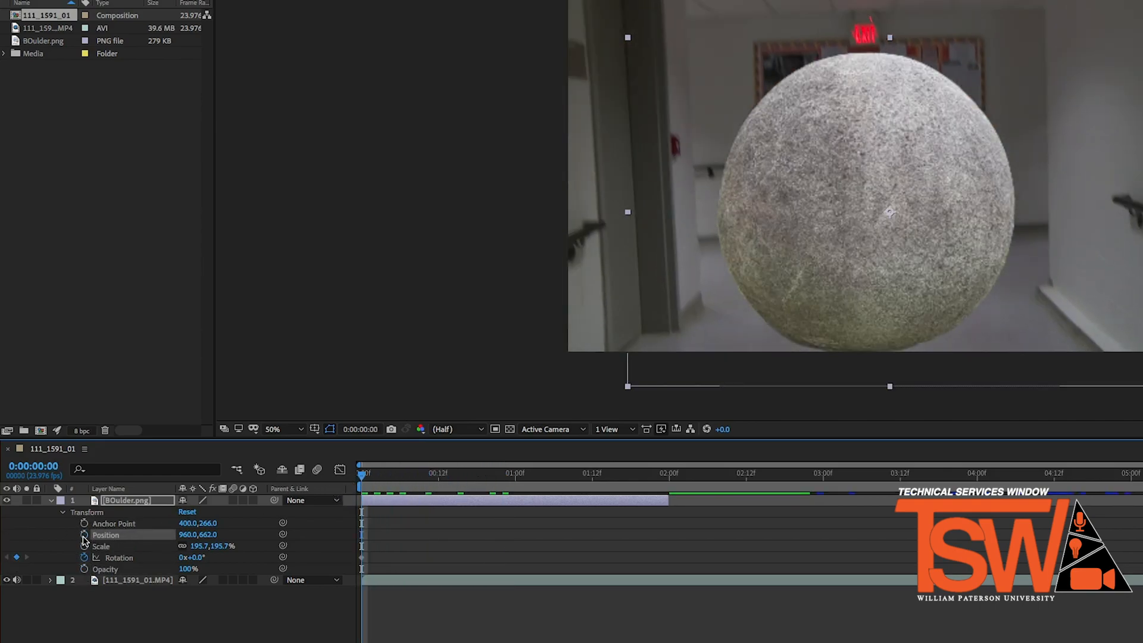
click(84, 534)
drag(218, 540, 880, 565)
- At 0:00:01:19, keyframe the boulder's Position at 45, 542 so that it crosses to the left side of the frame
drag(363, 473, 638, 507)
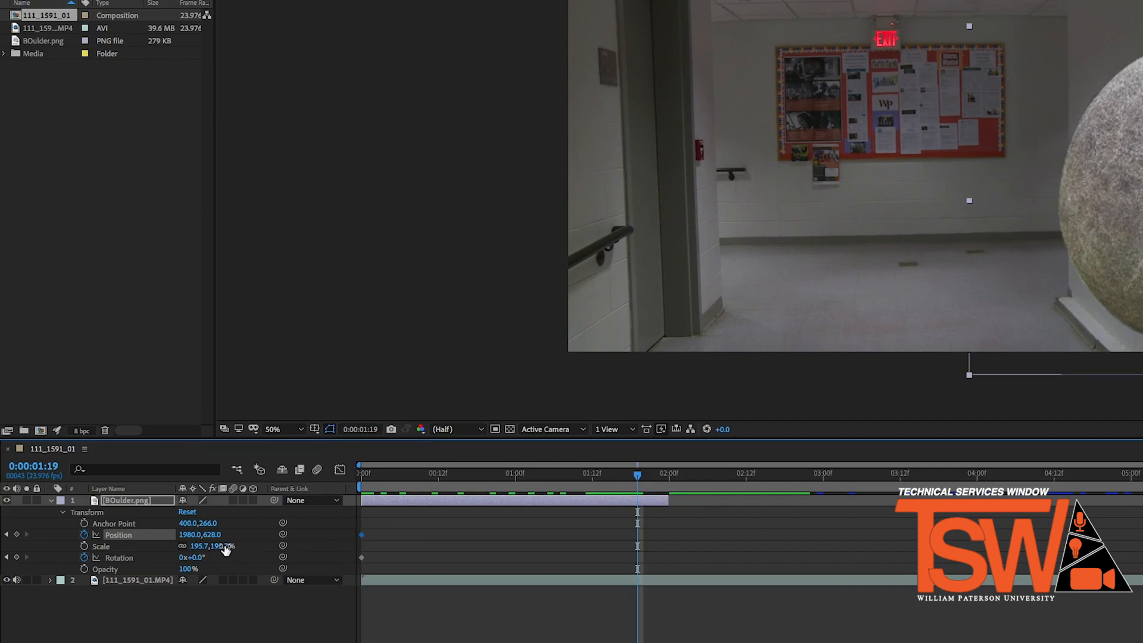
drag(192, 536, 17, 541)
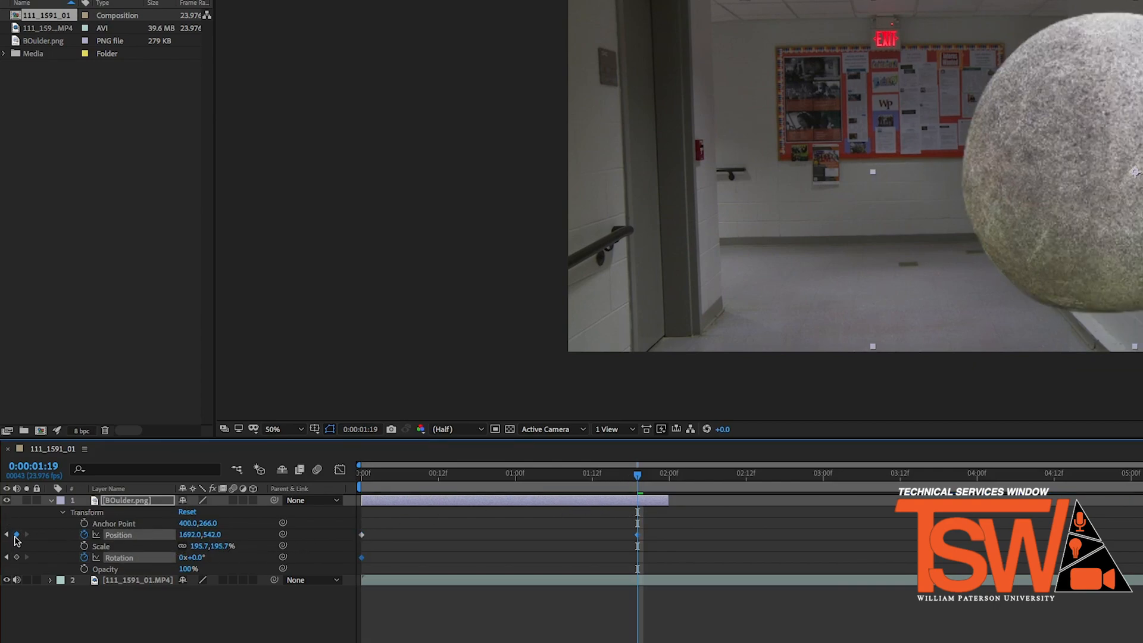
drag(185, 535, 21, 539)
drag(31, 538, 4, 539)
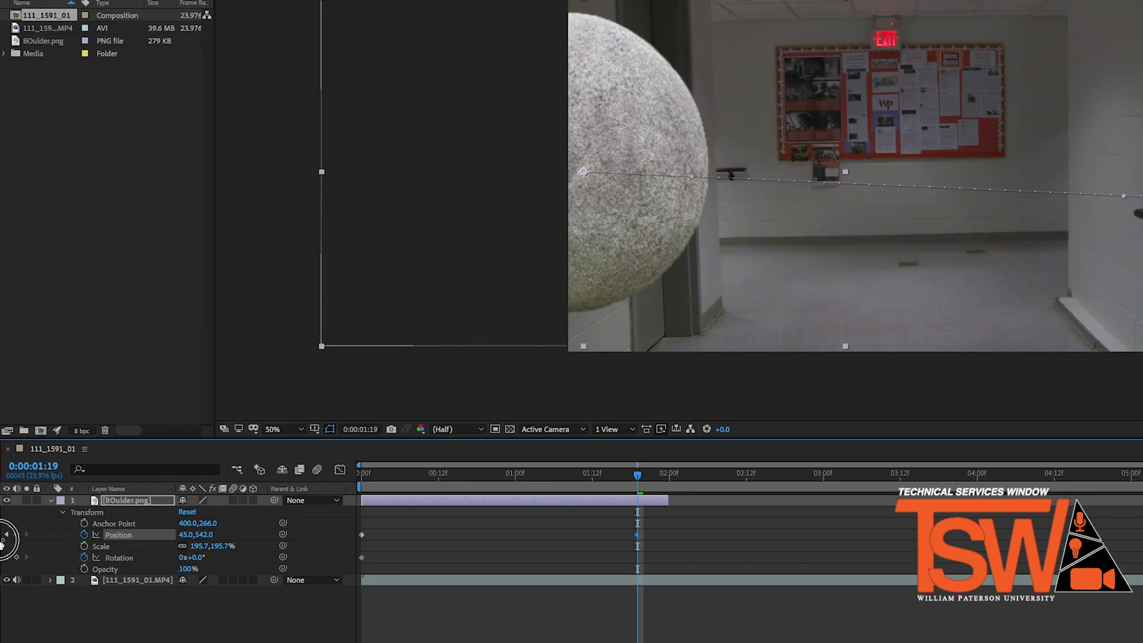
- Preview the boulder's movement across the hallway from the first frame, and return to the start
drag(638, 476, 340, 496)
key(space)
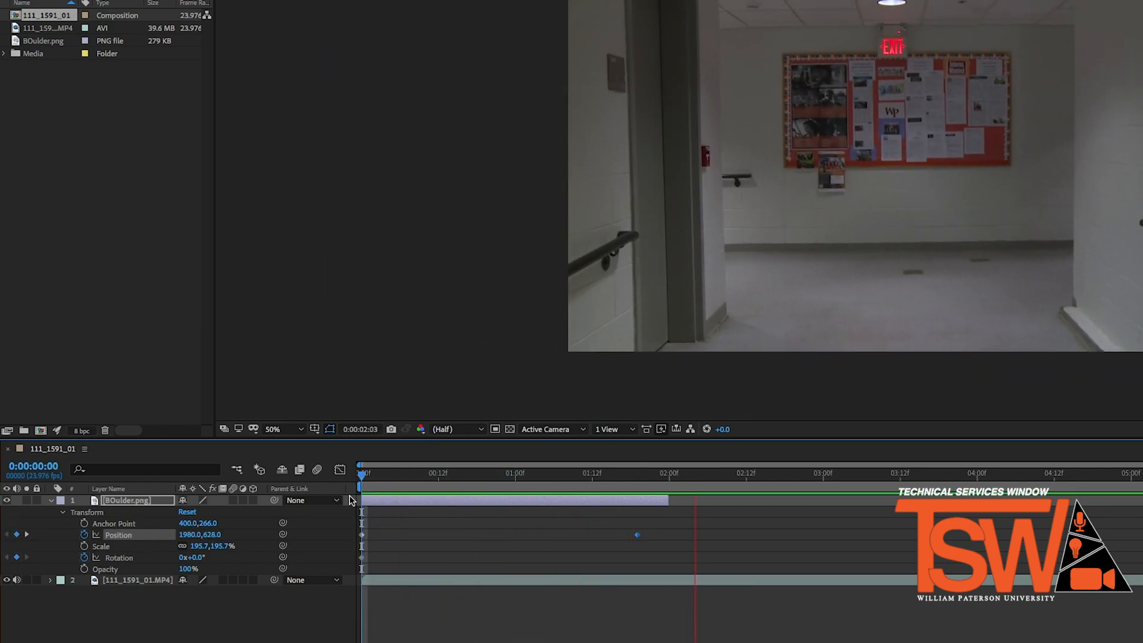
click(718, 493)
drag(717, 493, 348, 499)
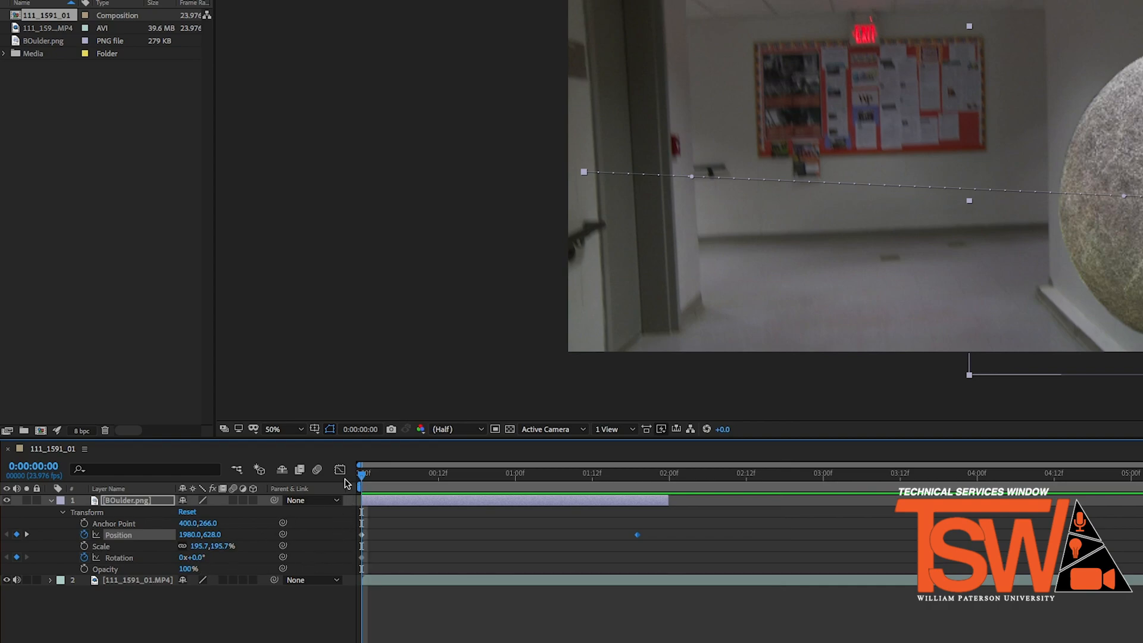
- Keyframe a counterclockwise Rotation on the boulder at its second Position keyframe, and preview the rolling motion from the start
drag(363, 476, 639, 530)
drag(189, 557, 1, 581)
key(Home)
key(space)
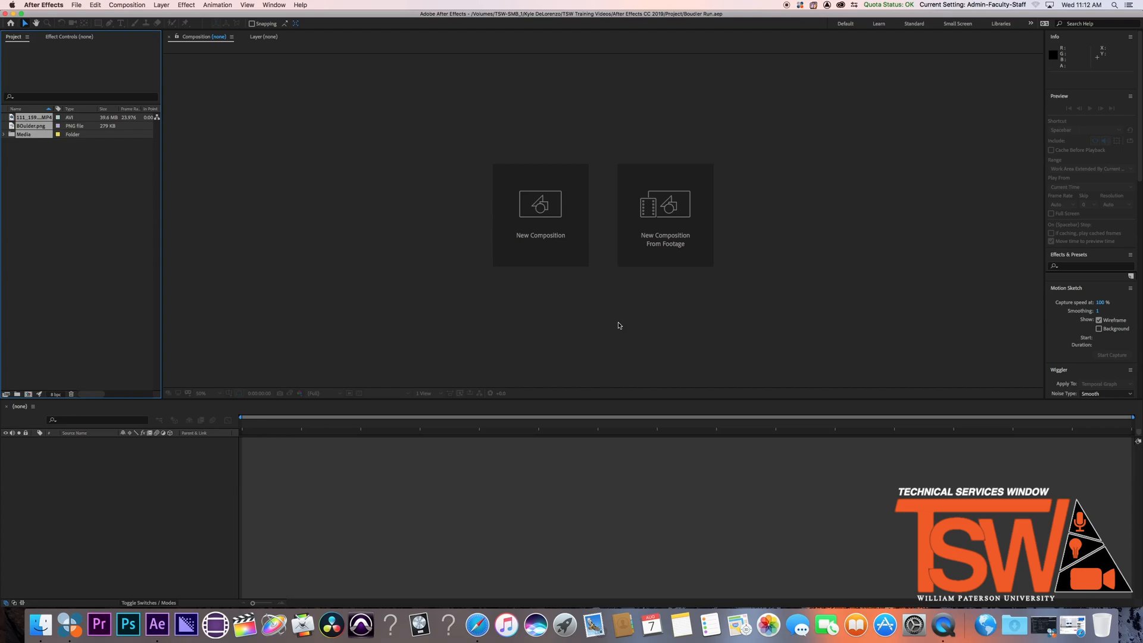
- Create a single composition from 111_1591_01.MP4 and BOulder.png, using the video's dimensions and a still duration of 0:00:02:00
click(36, 184)
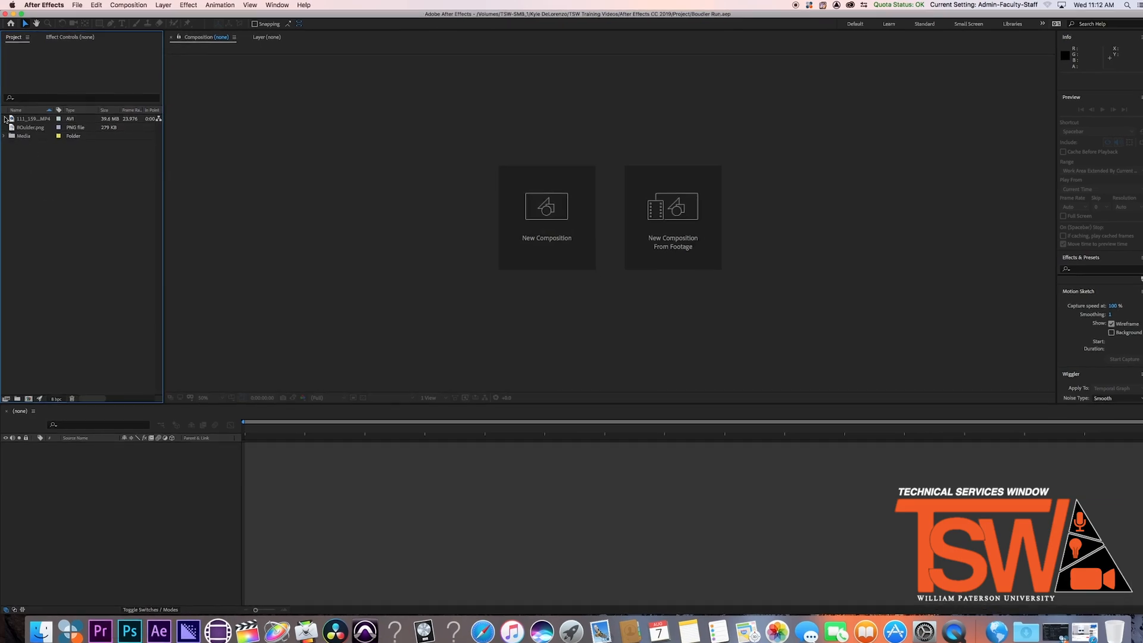
drag(5, 119, 141, 484)
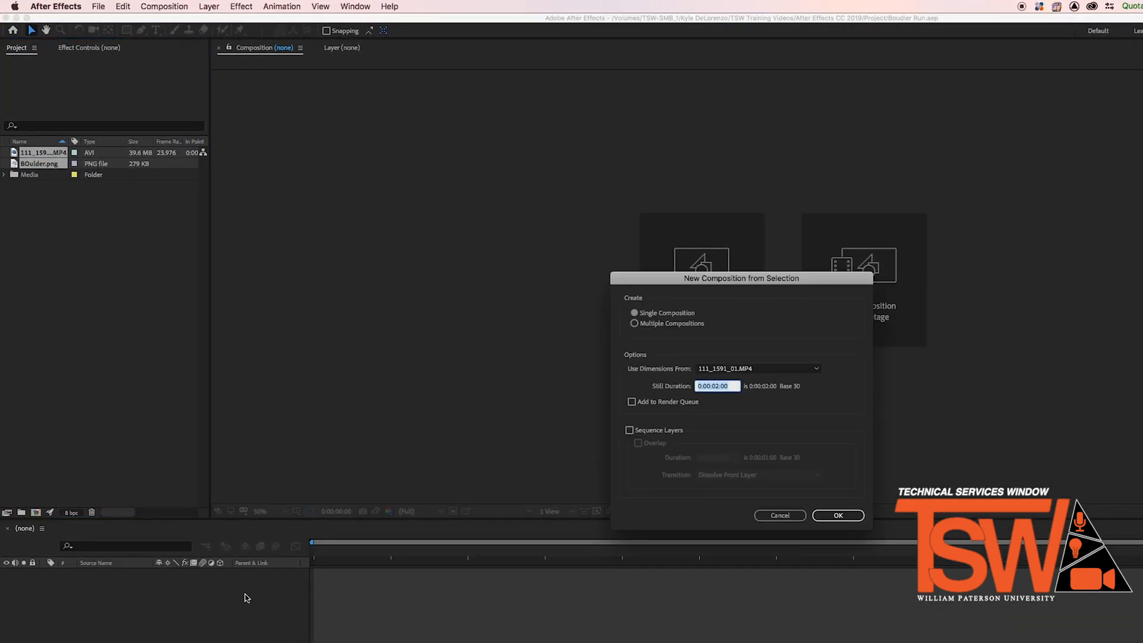
click(831, 515)
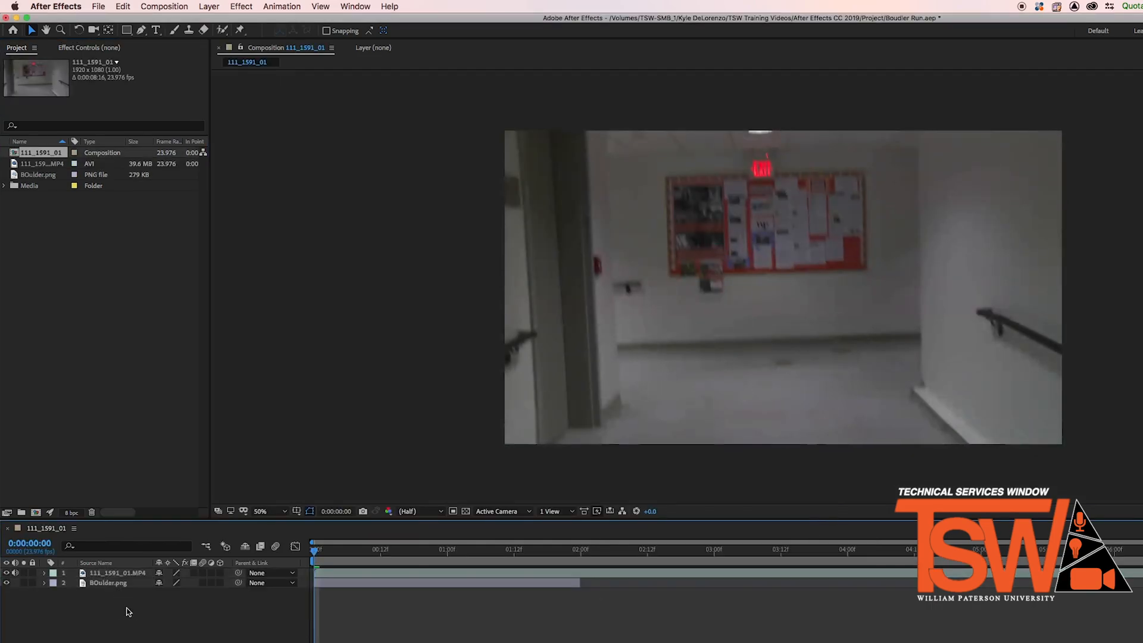
- Trim the start of the 111_1591_01.MP4 layer at 0:00:04:11 and slide the remaining clip to the composition's first frame
click(123, 575)
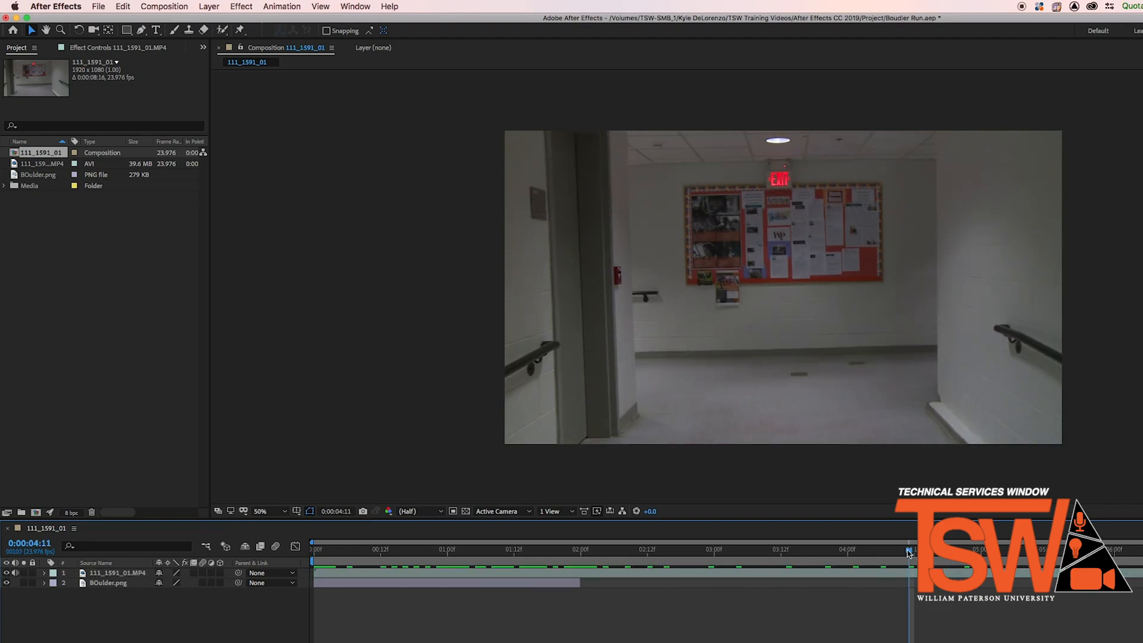
drag(315, 573, 332, 544)
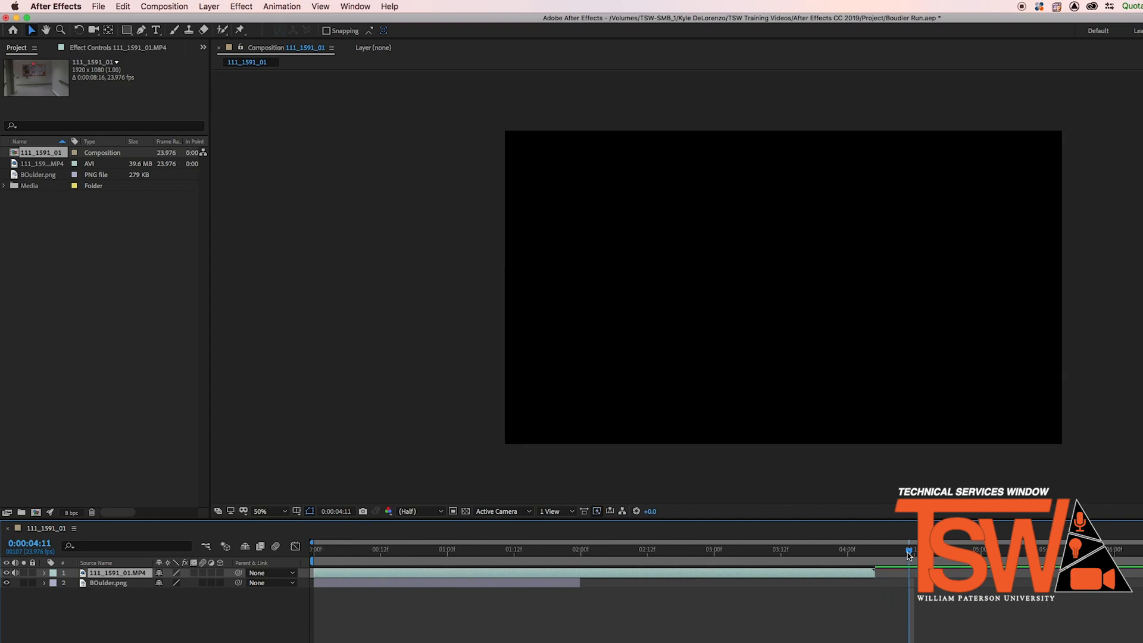
- At 0:00:00:15, duplicate the trimmed hallway footage layer and place one copy beneath the BOulder.png layer
drag(909, 555, 397, 551)
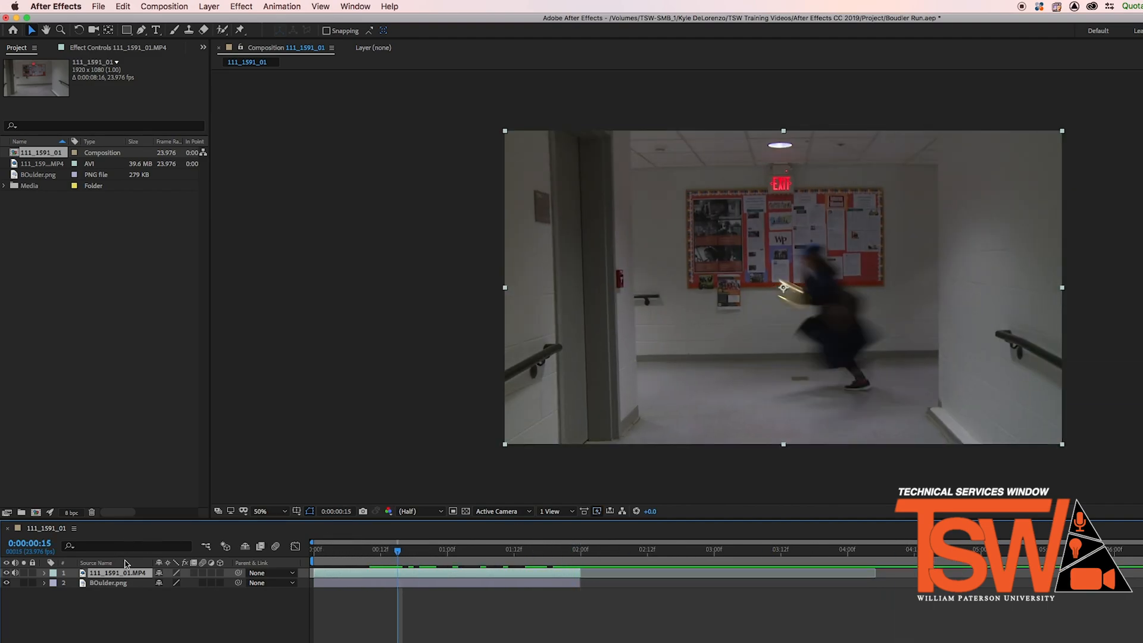
key(super+d)
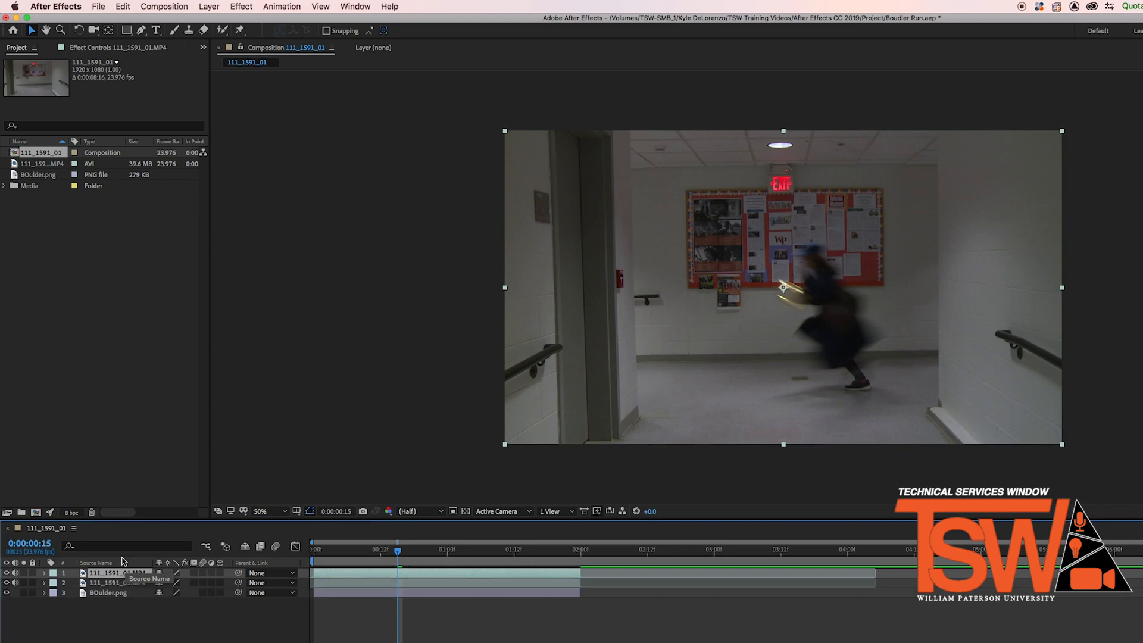
drag(88, 584, 83, 611)
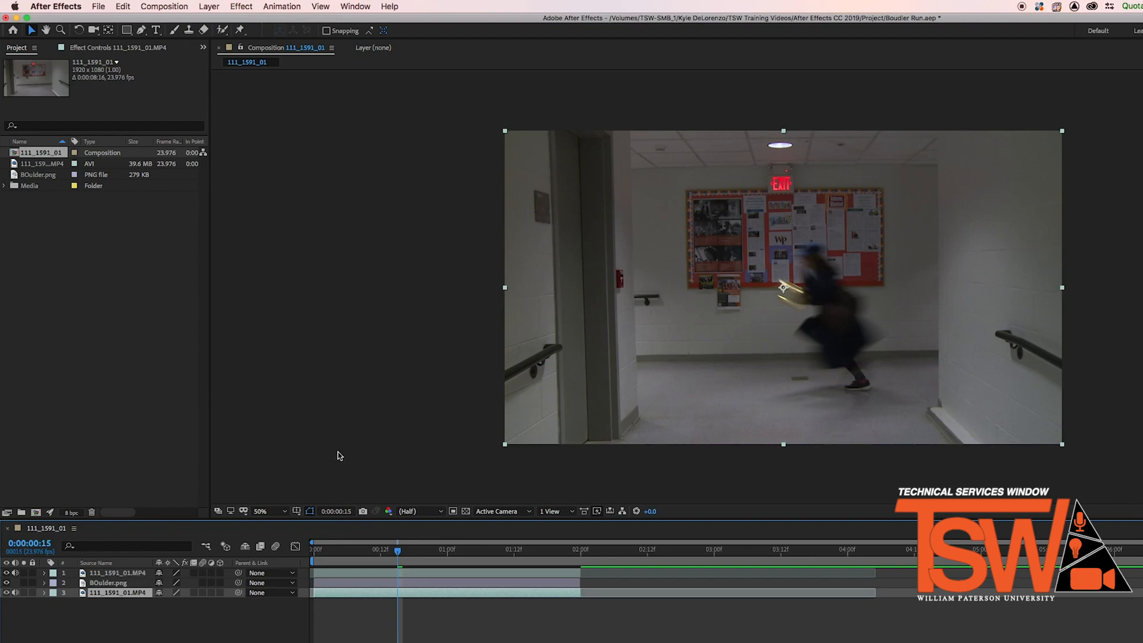
- On the top footage layer, draw a closed Pen tool mask around the hallway opening between the left and right wall corners
click(117, 574)
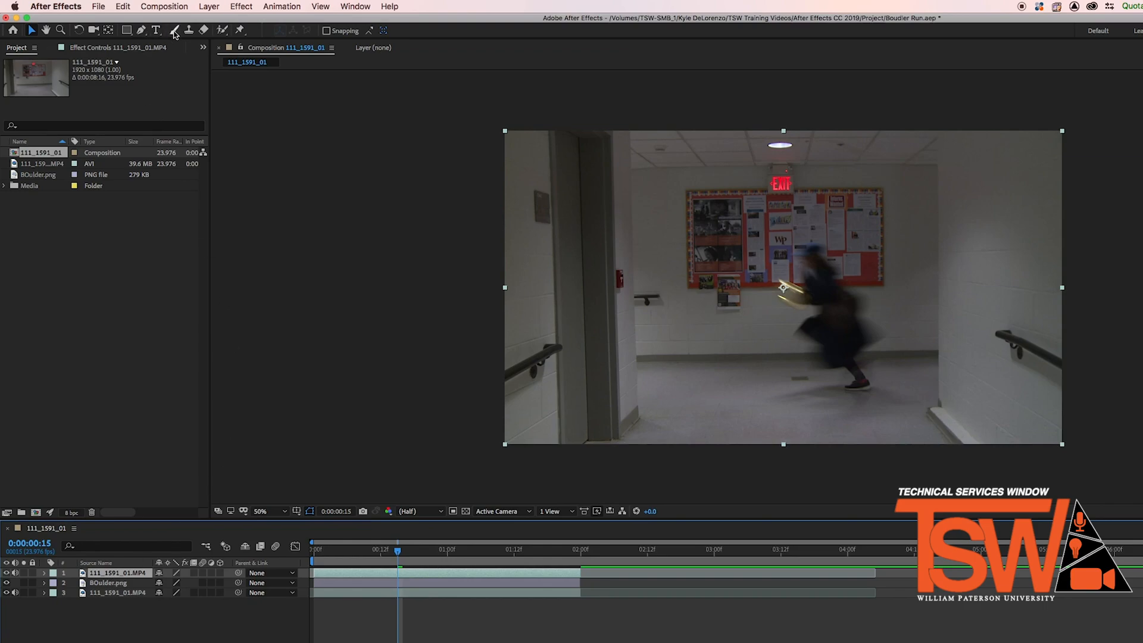
click(142, 30)
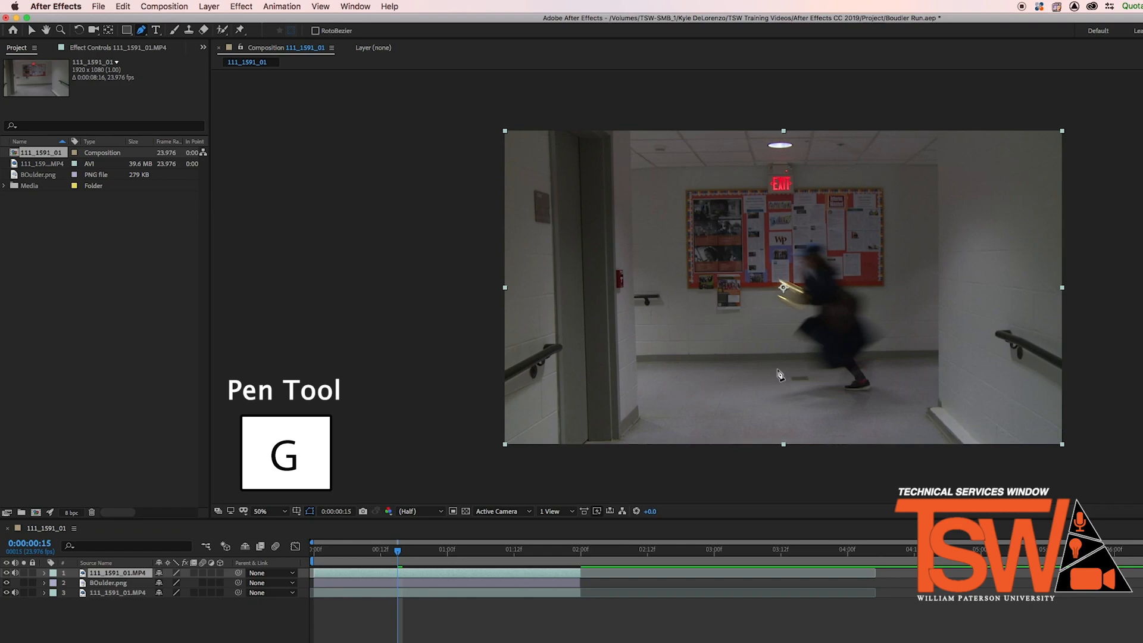
scroll(660, 212, down, 1)
scroll(658, 216, up, 3)
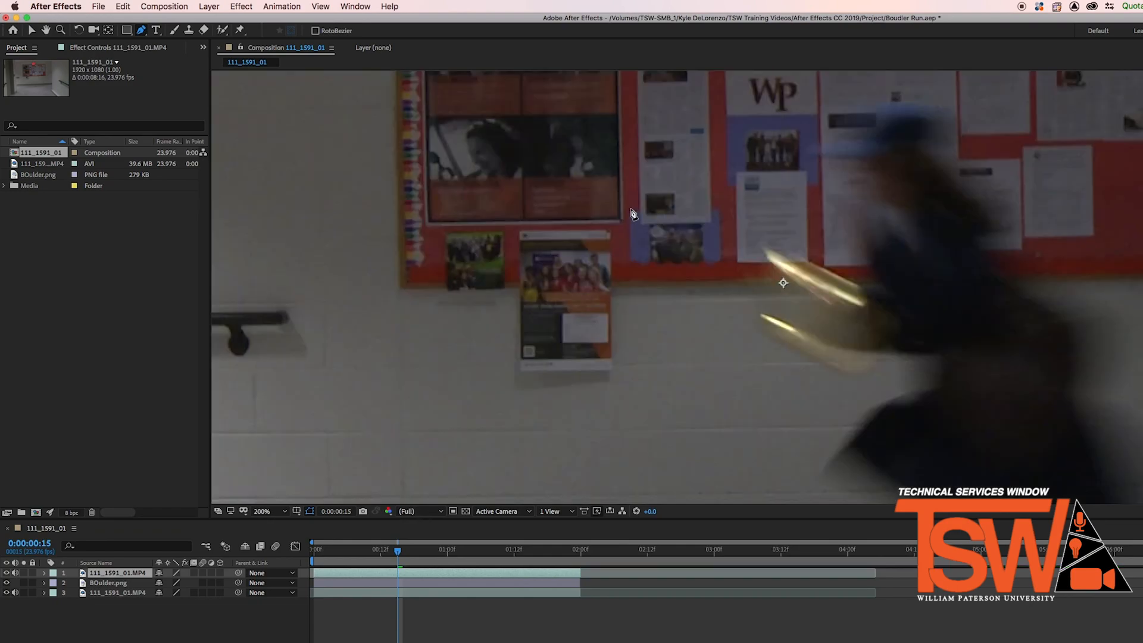
scroll(632, 215, down, 2)
key(h)
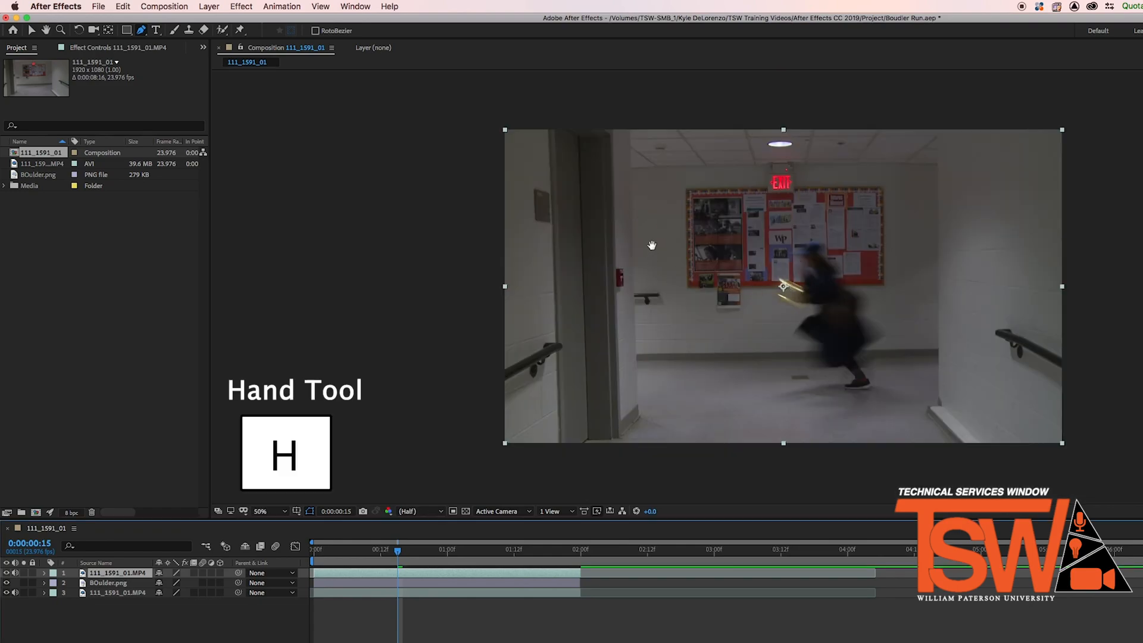
drag(645, 194, 679, 239)
scroll(667, 240, down, 2)
scroll(664, 239, up, 3)
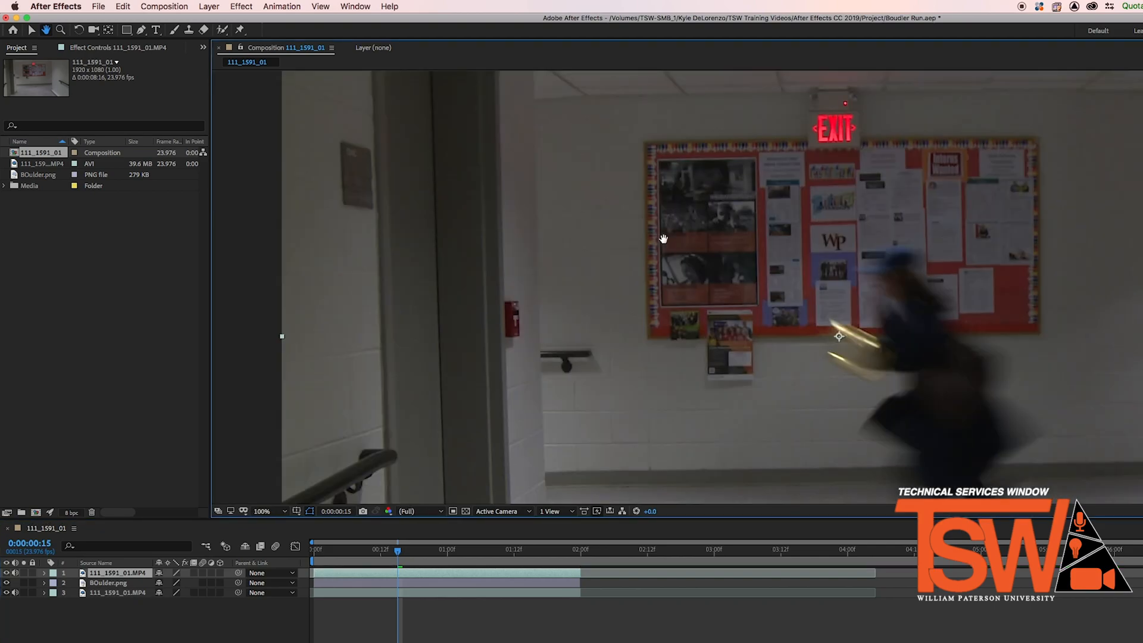
key(p)
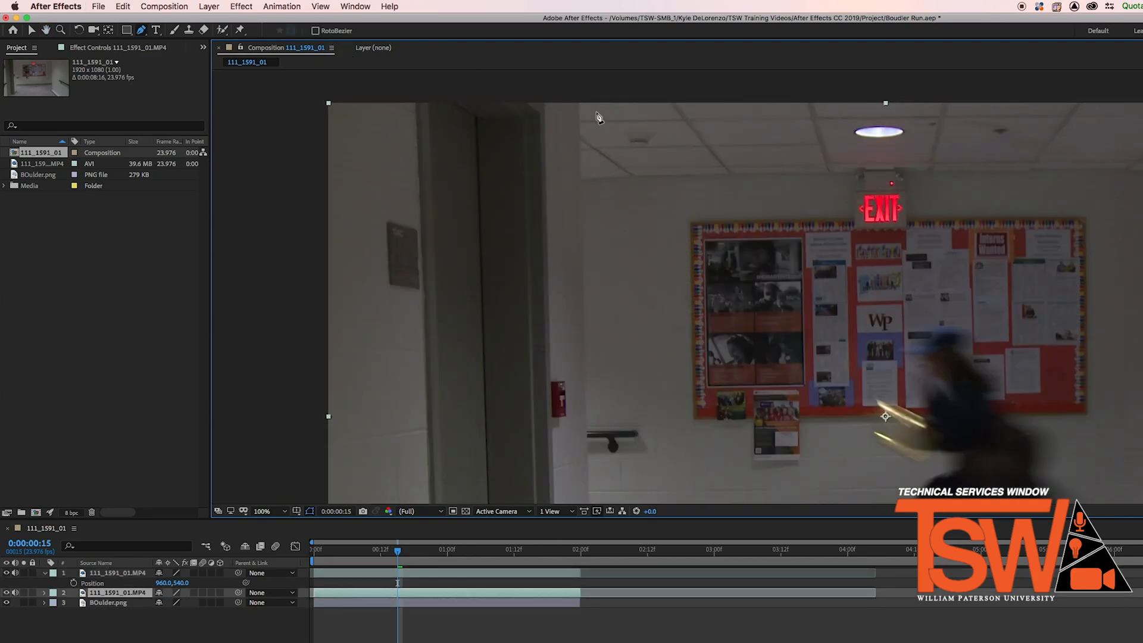
click(578, 102)
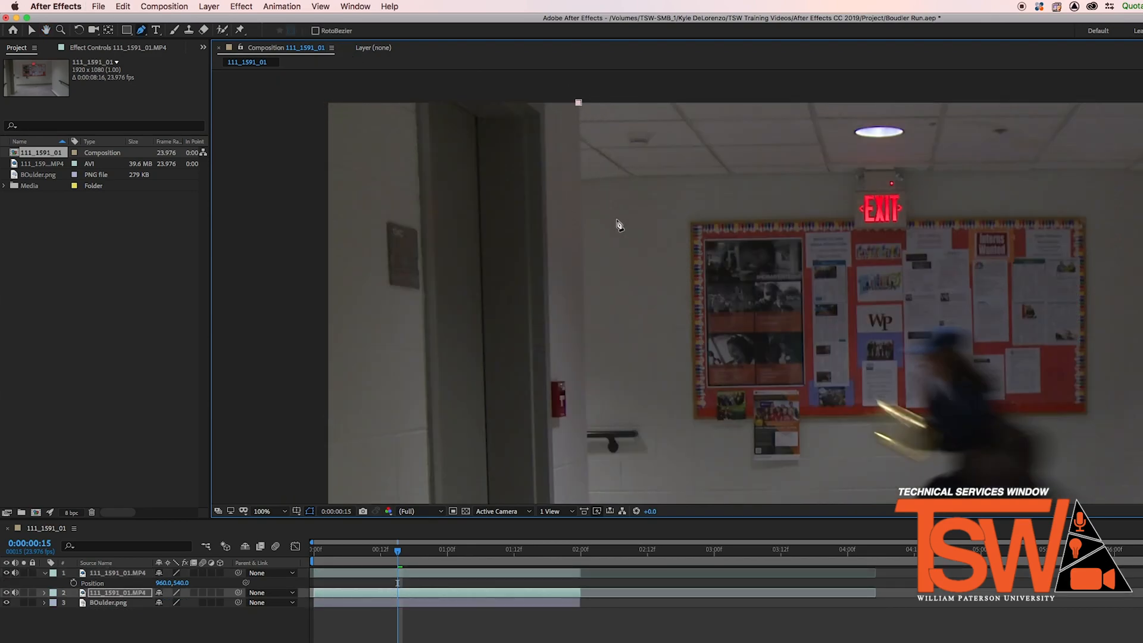
drag(615, 437, 630, 212)
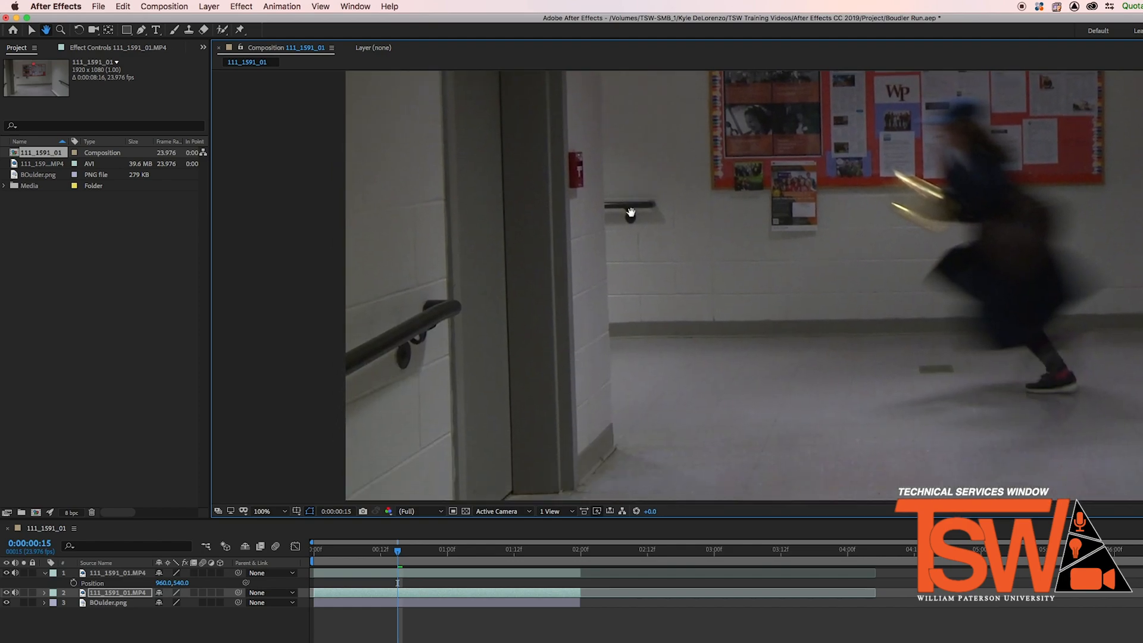
drag(698, 425, 692, 349)
click(610, 367)
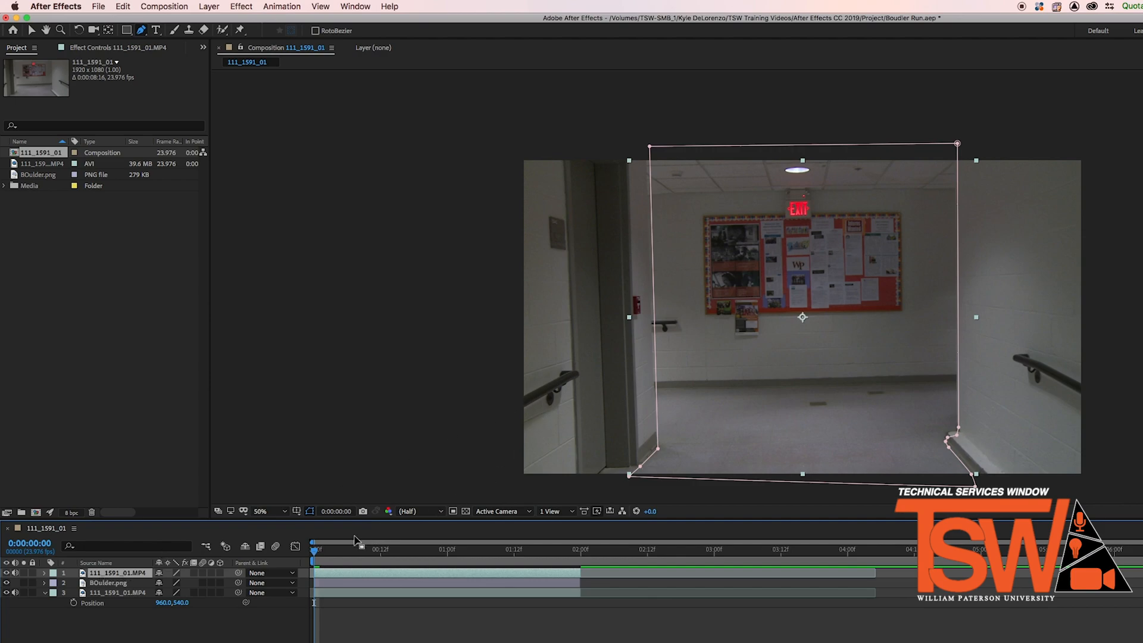
- Set the mode of the top footage layer's Mask 1 to Subtract
click(44, 573)
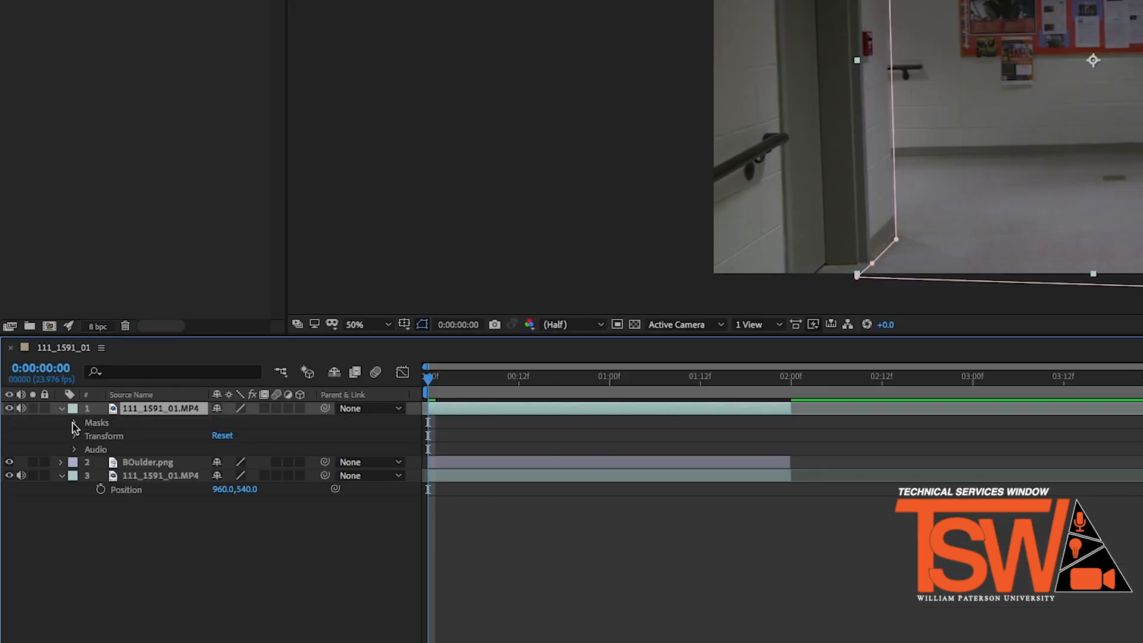
click(74, 423)
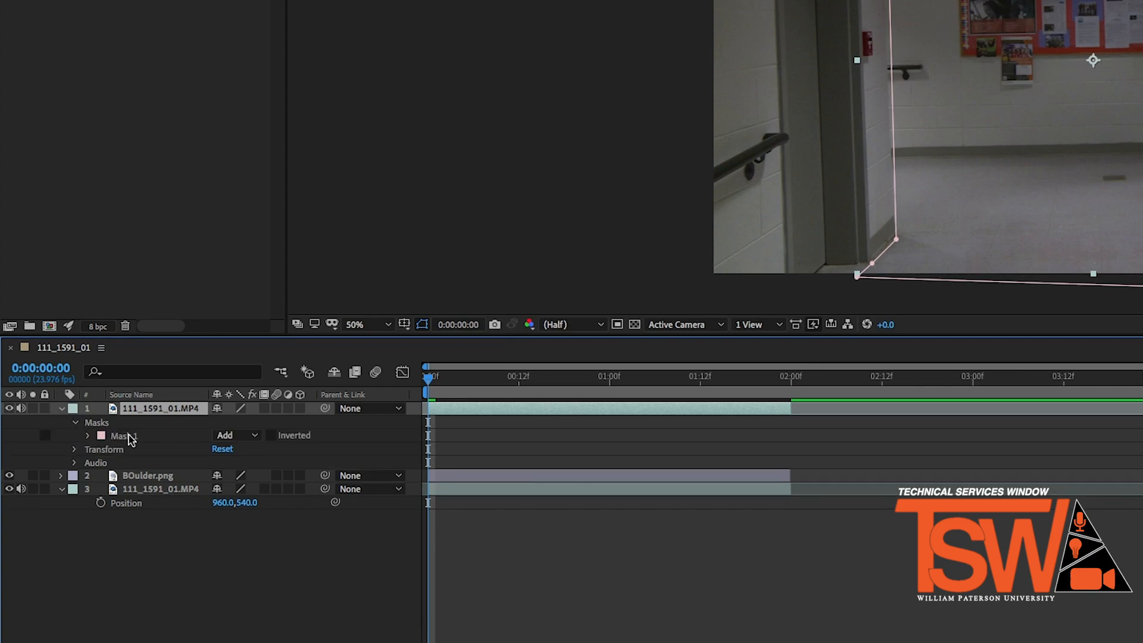
click(232, 435)
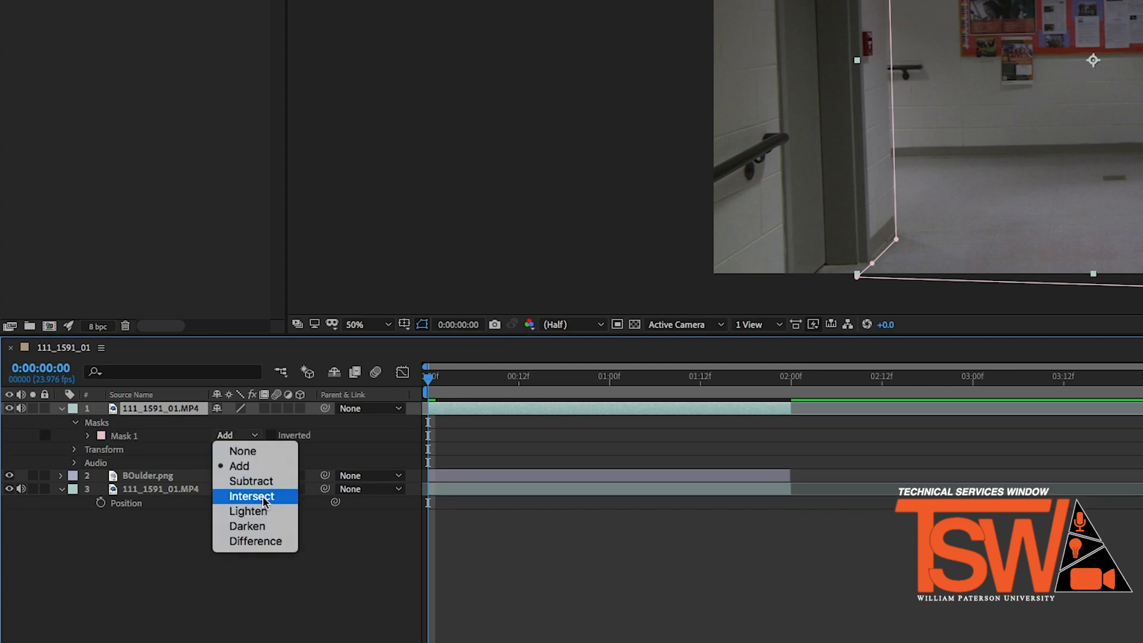
click(253, 481)
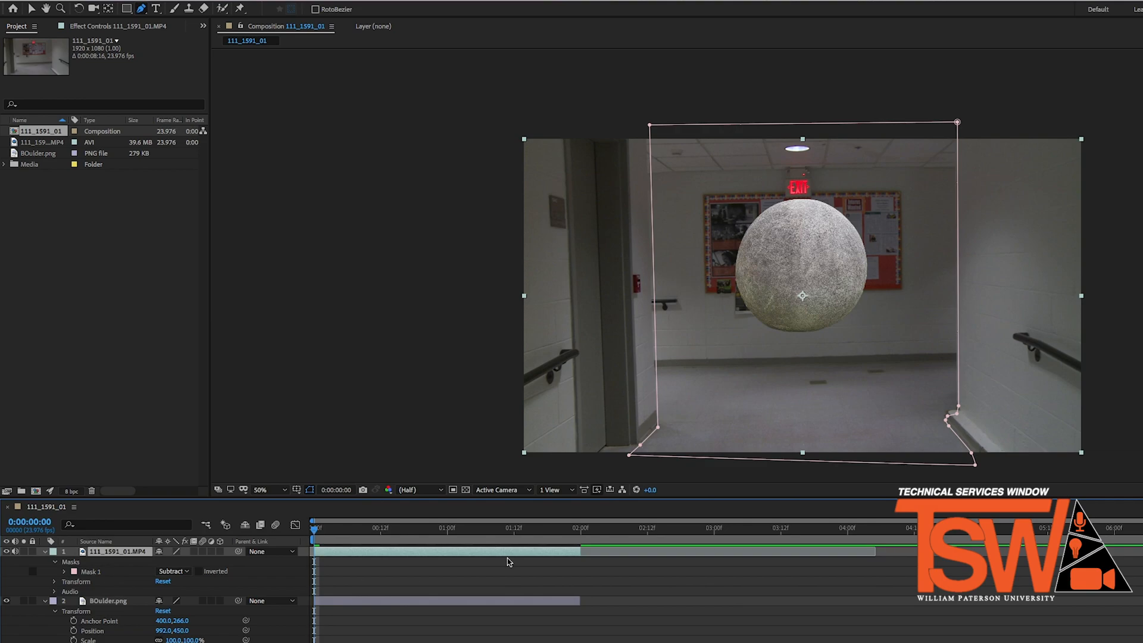
- Nudge the mask's upper-left vertex outward and fit its lower-left vertices to the base of the left wall corner
drag(651, 127, 647, 128)
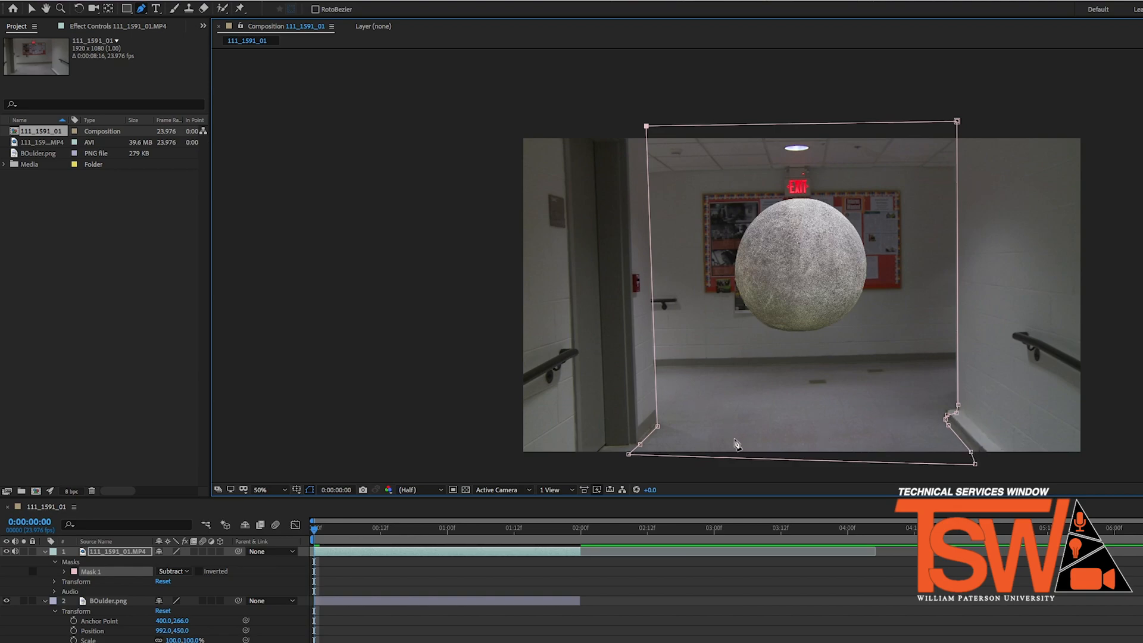
scroll(671, 440, up, 2)
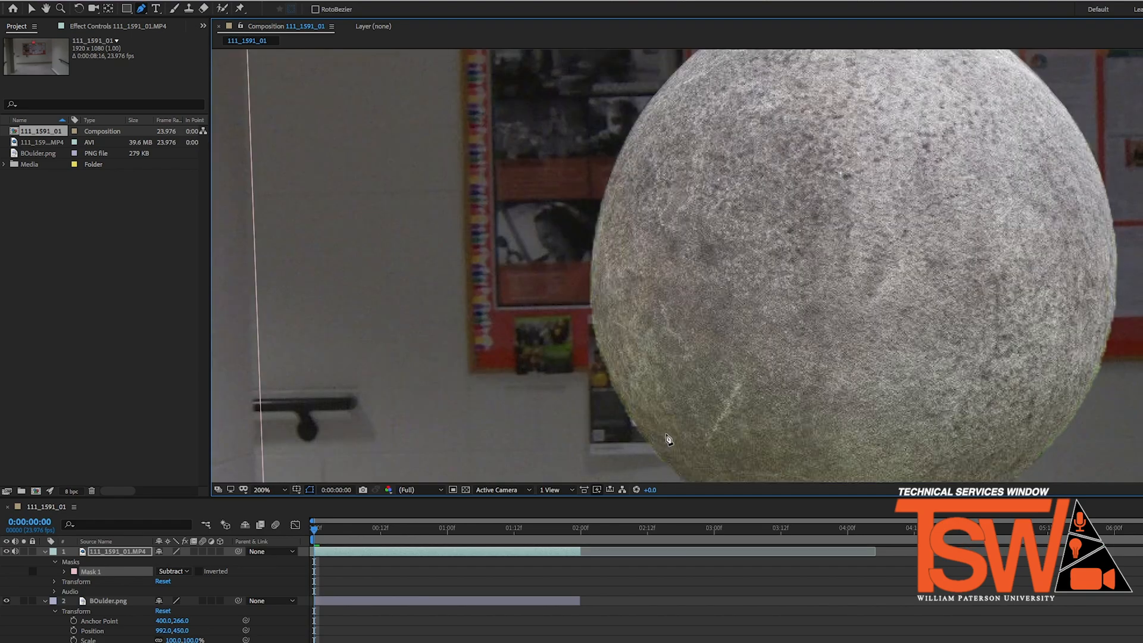
scroll(667, 438, down, 1)
drag(590, 424, 773, 210)
click(714, 370)
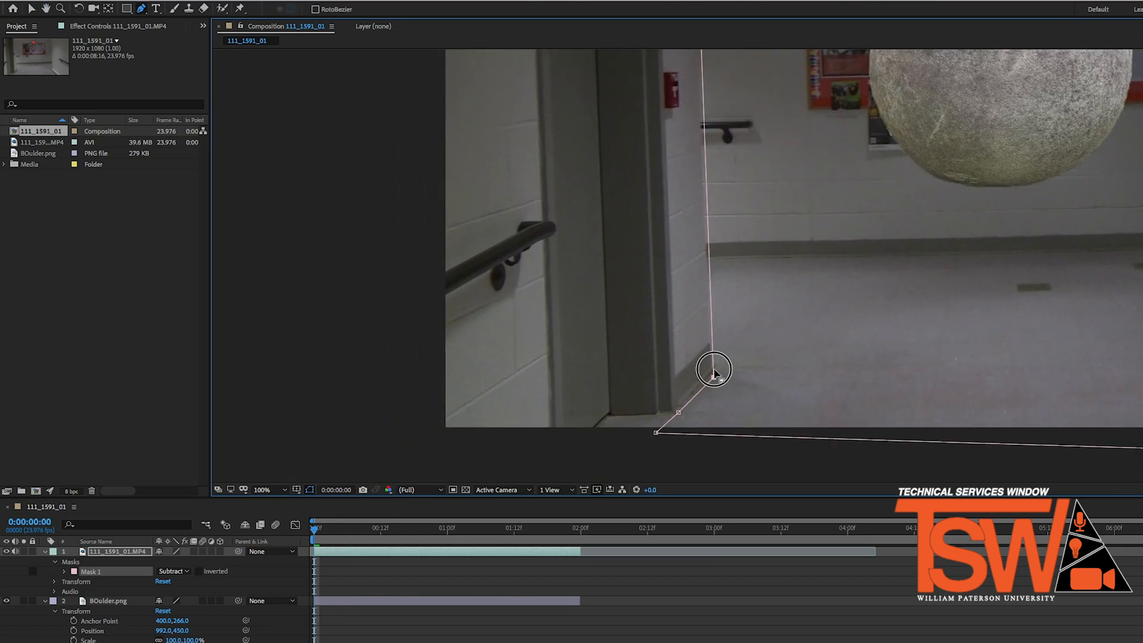
drag(714, 370, 712, 366)
drag(679, 412, 677, 409)
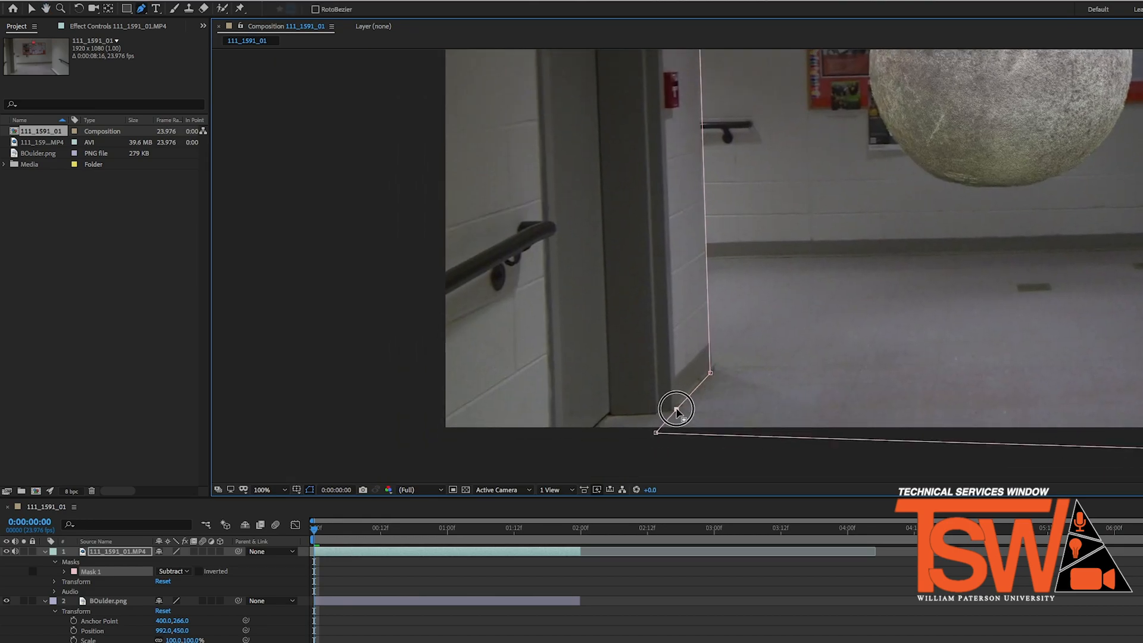
drag(711, 373, 715, 369)
- Move the mask's upper-left vertex slightly farther left to align the mask with the left wall's vertical edge
drag(772, 180, 761, 405)
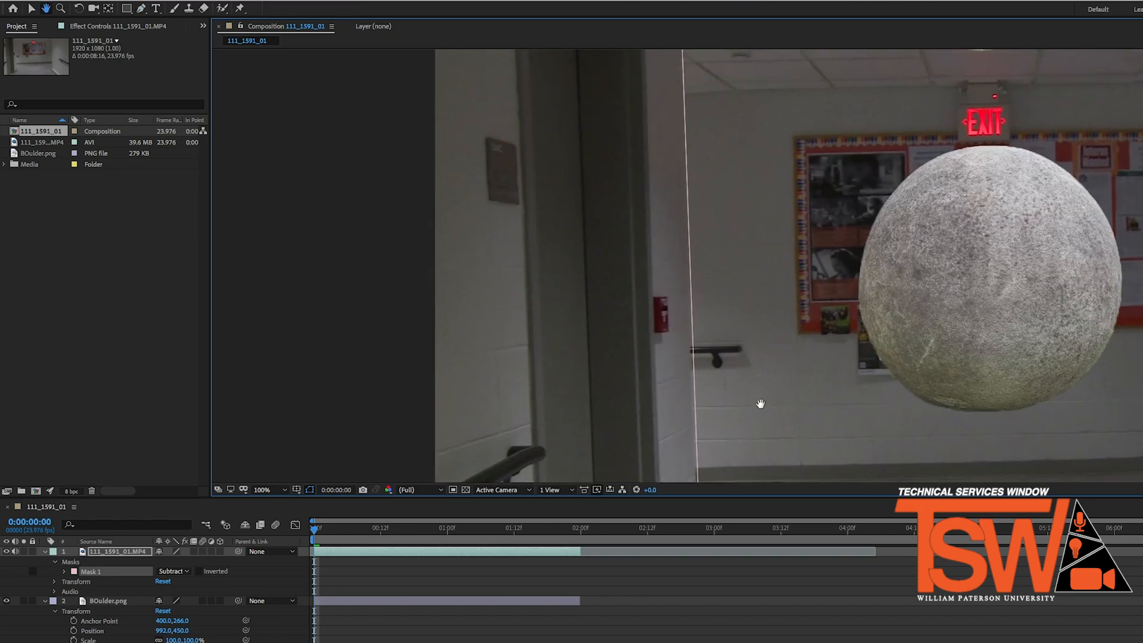
drag(737, 250, 763, 324)
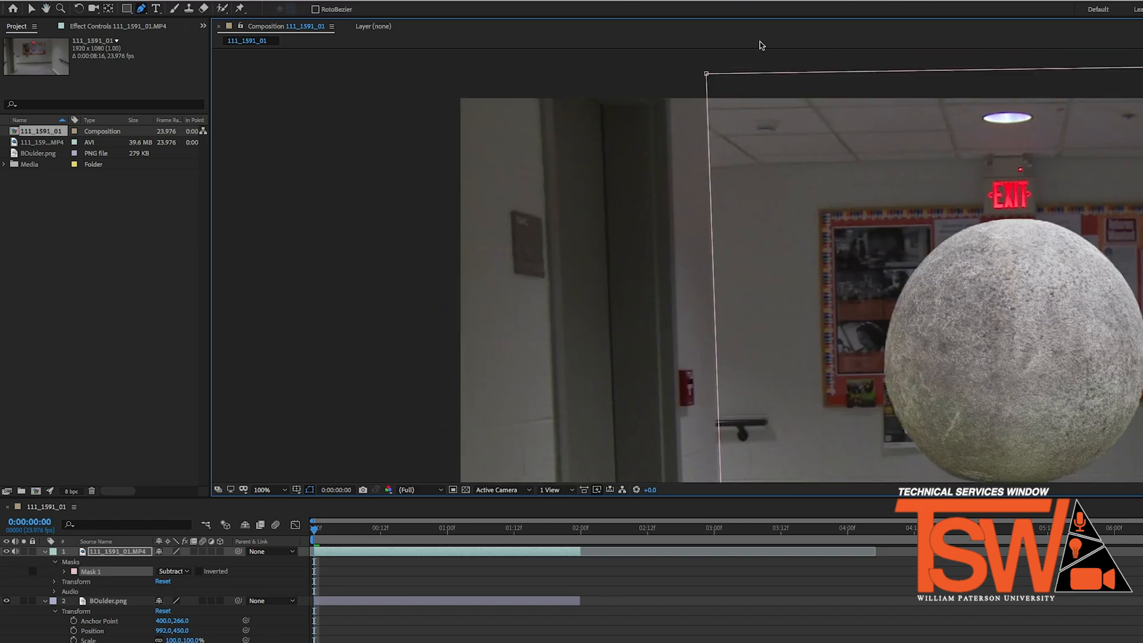
drag(706, 73, 702, 76)
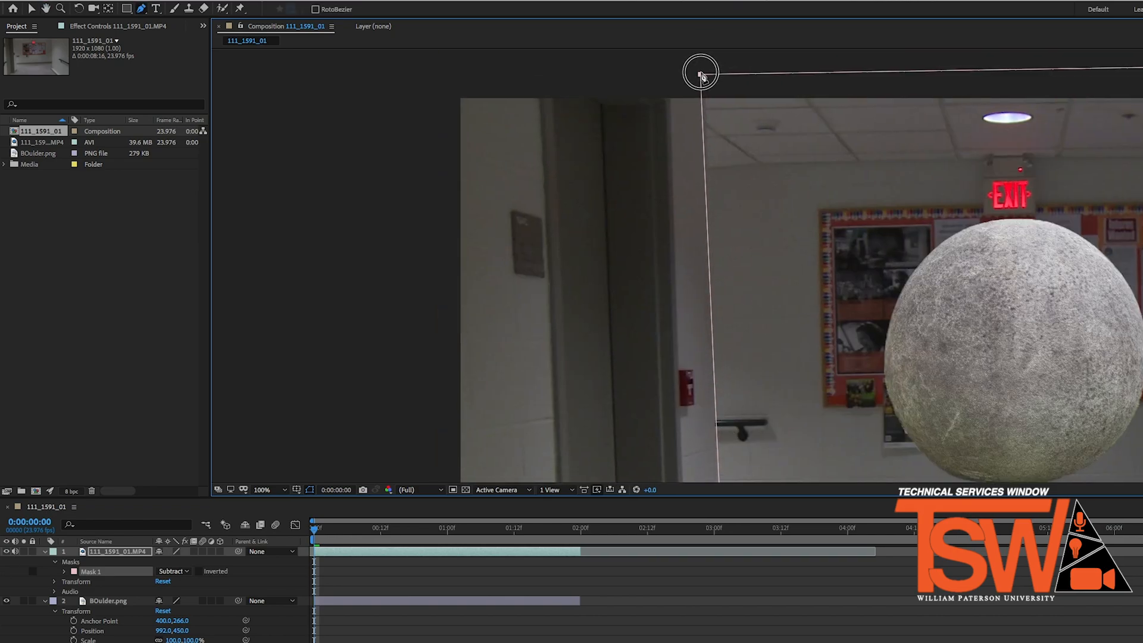
- Fit the mask's lower-right vertices to the right wall's corner and the contour of its baseboard
drag(868, 211, 321, 123)
mouse_move(683, 188)
mouse_down()
mouse_move(664, 225)
mouse_move(670, 118)
mouse_up()
drag(736, 270, 721, 159)
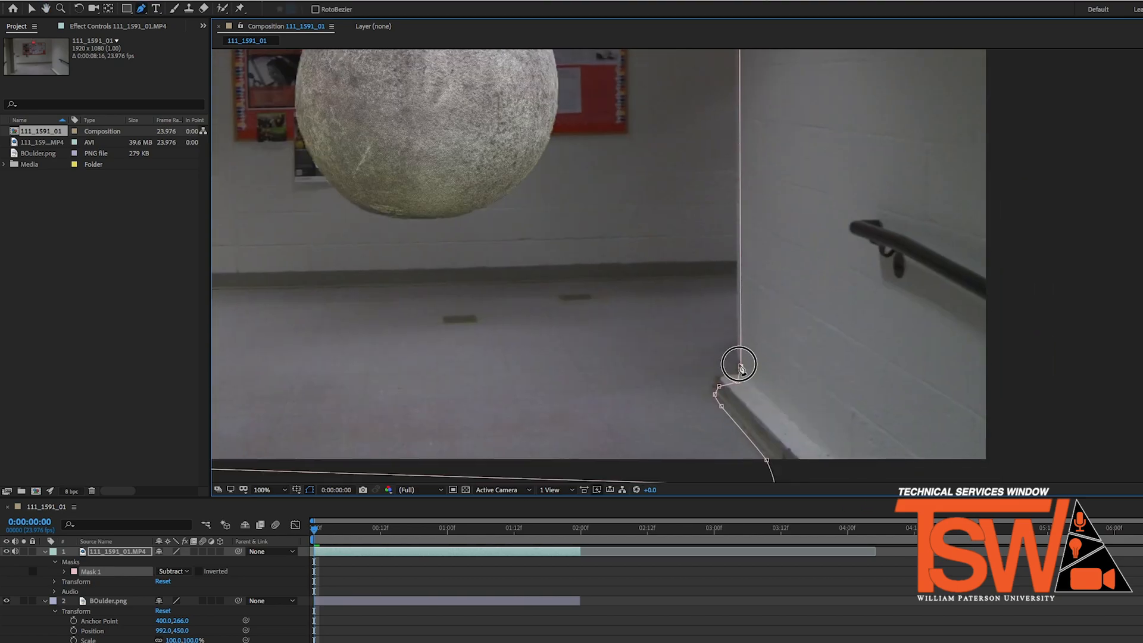
drag(739, 364, 724, 406)
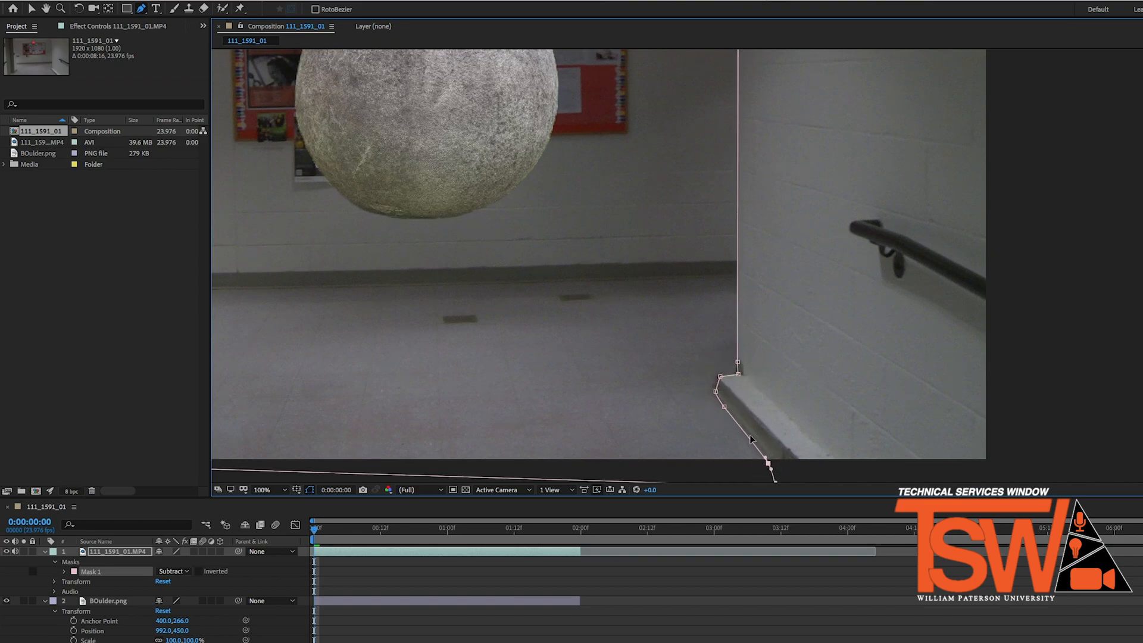
scroll(643, 270, up, 2)
scroll(656, 232, down, 3)
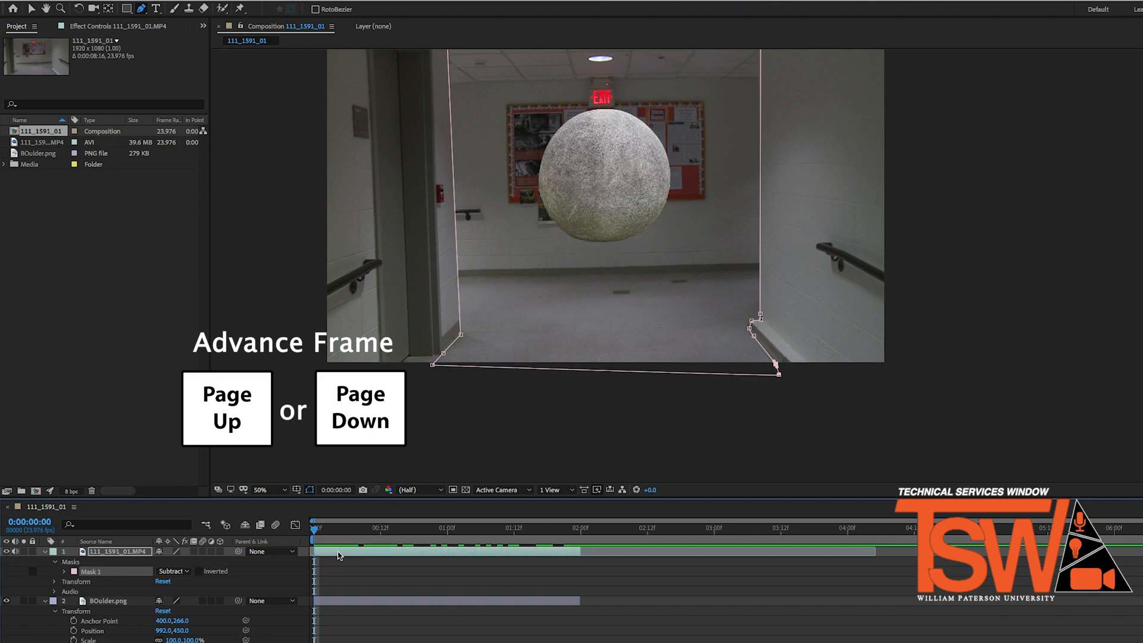
- Step frame by frame through the start of the top footage layer to check the mask against the walls, stopping at 0:00:00:01
click(332, 554)
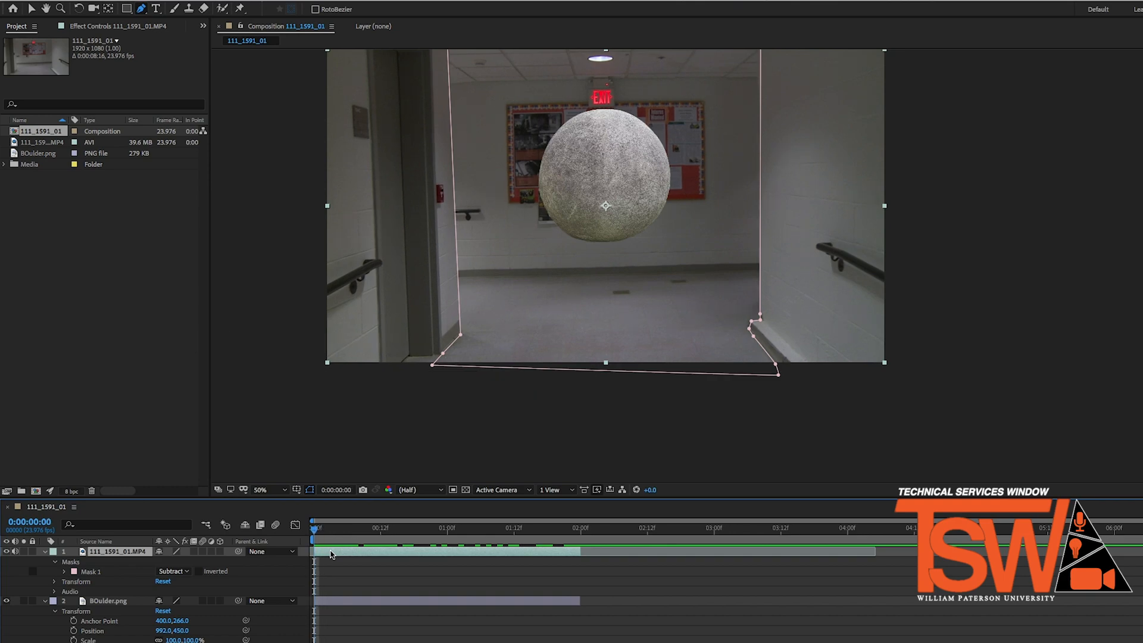
key(super+Right)
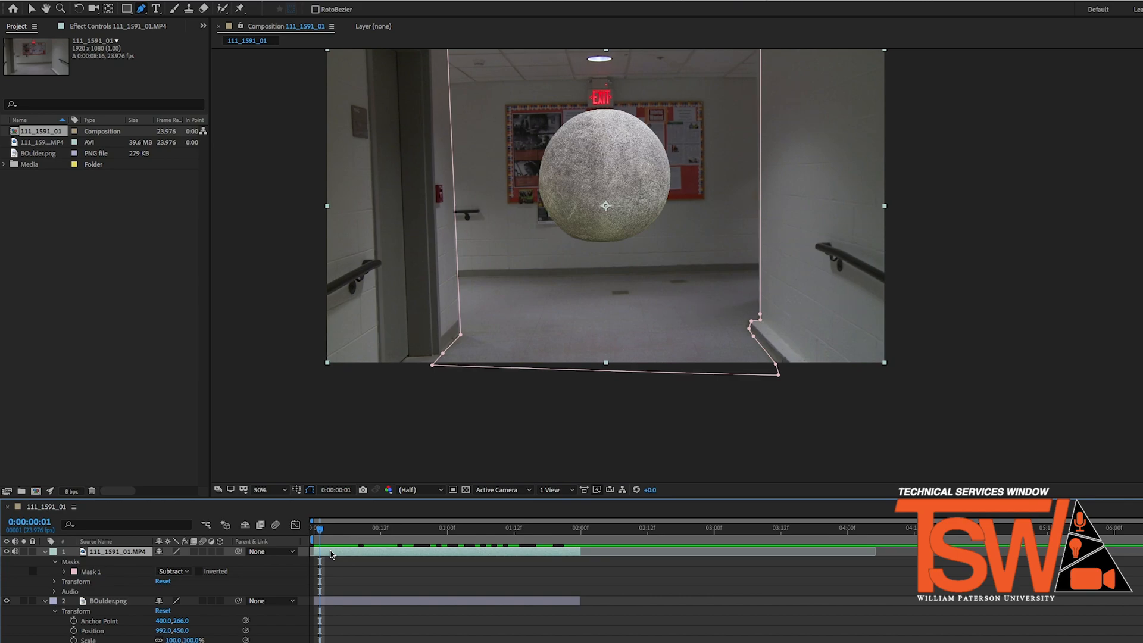
key(super+Right)
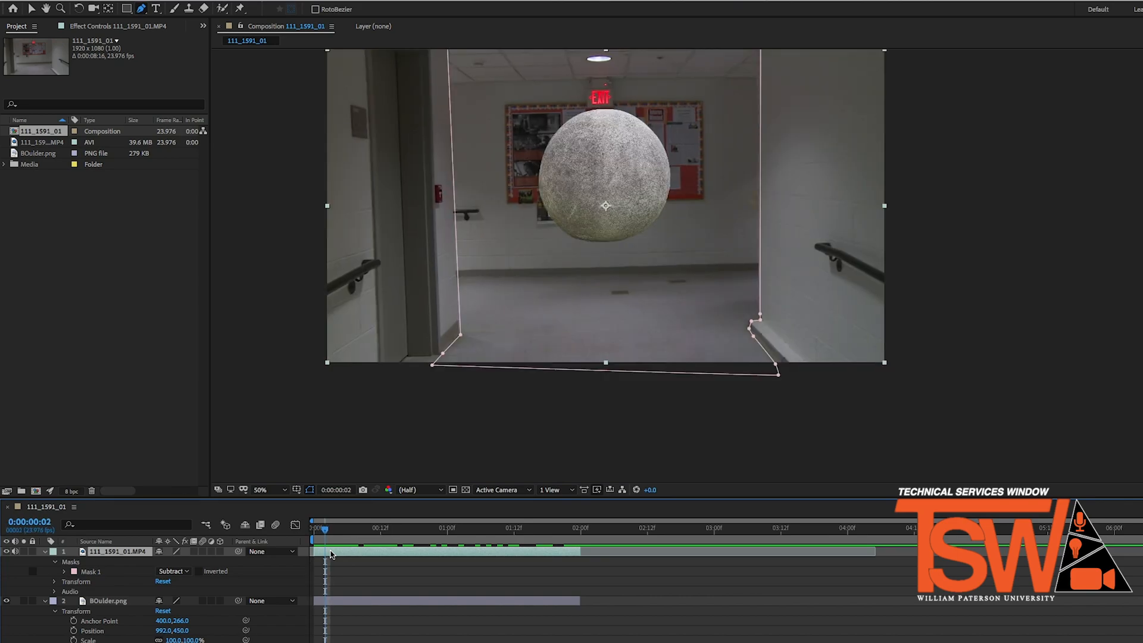
key(super+Left)
key(super+Left)
key(super+Right)
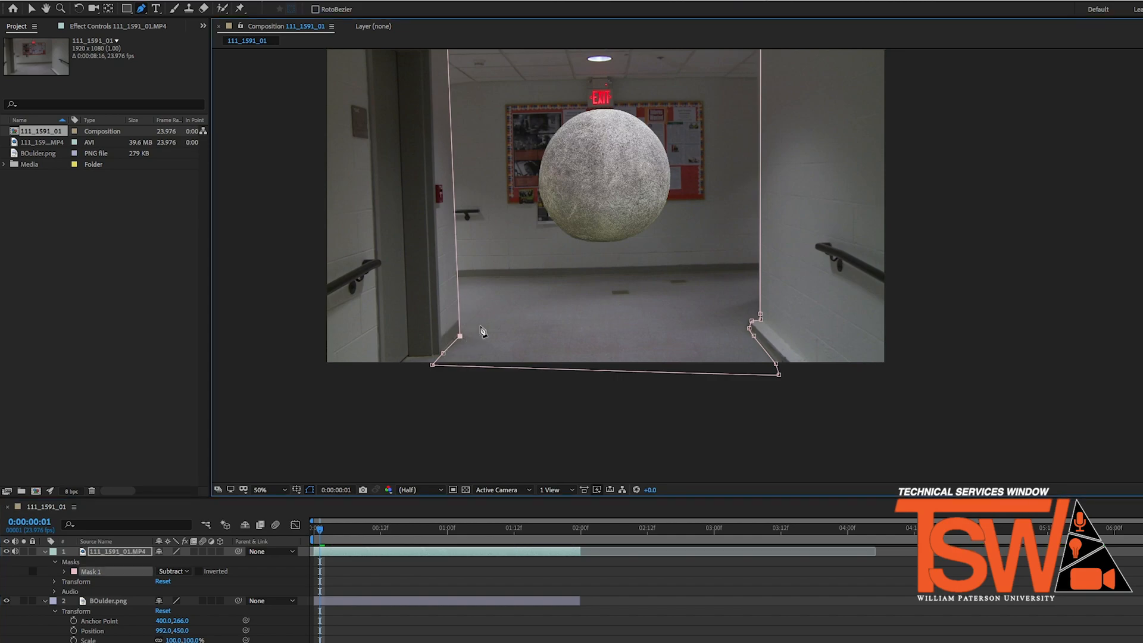
- At frame 0:00:00:01, nudge the mask's upper-right vertex to realign the mask edge with the right wall corner
scroll(707, 276, down, 4)
scroll(697, 279, up, 4)
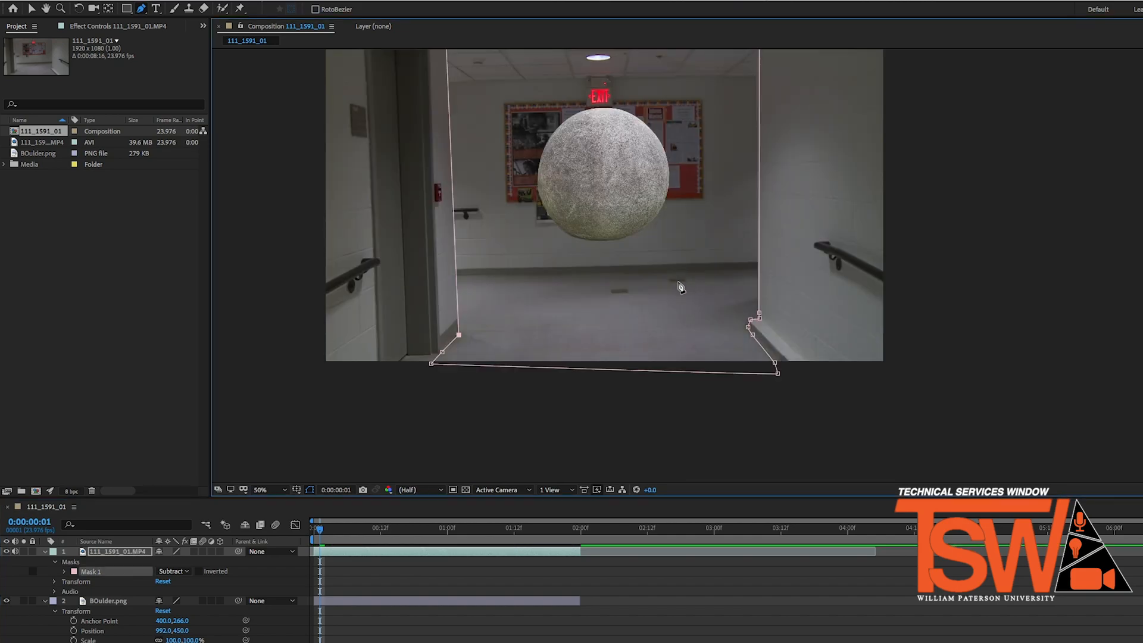
key(space)
drag(566, 218, 693, 314)
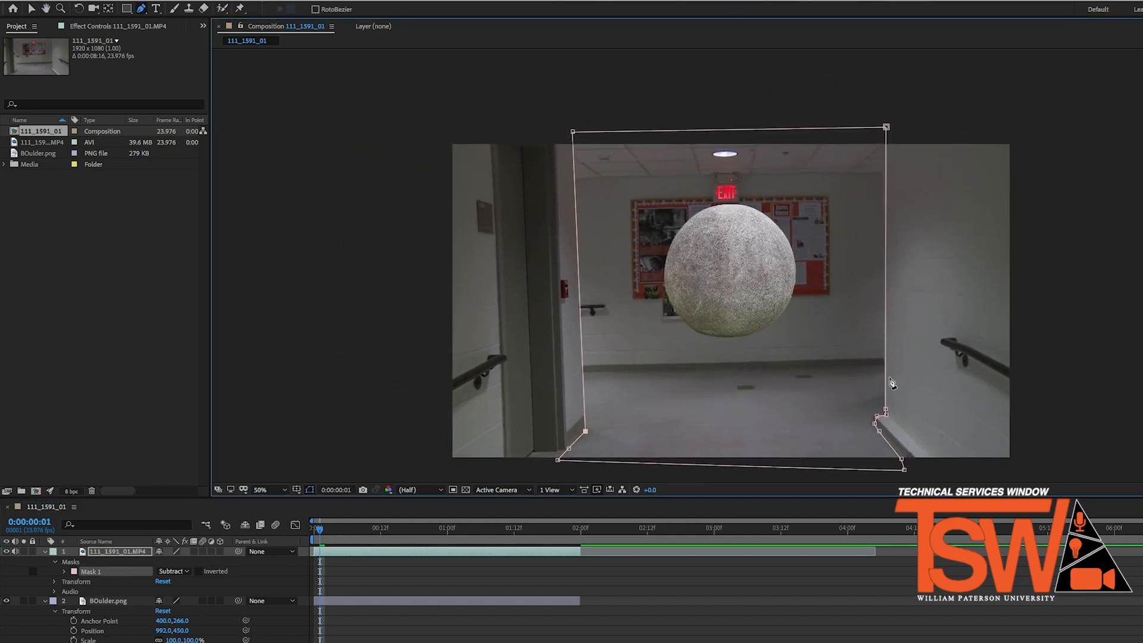
drag(886, 126, 884, 128)
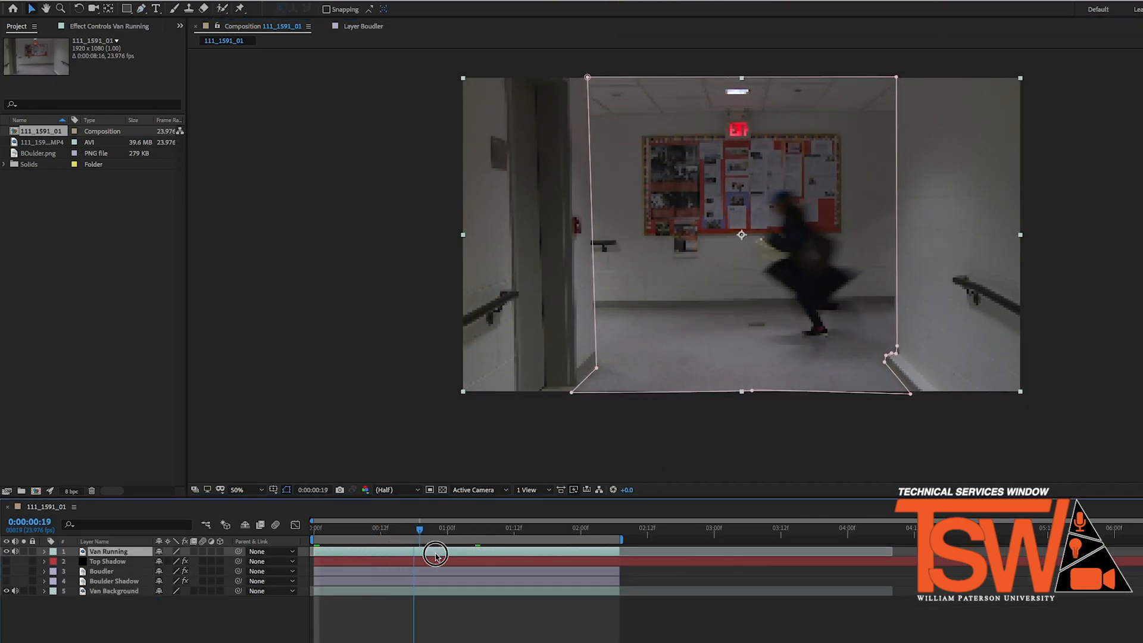
- Scrub through the composition with the boulder and shadow layers shown to review the frame-by-frame mask on the Van Running layer
drag(435, 554, 316, 541)
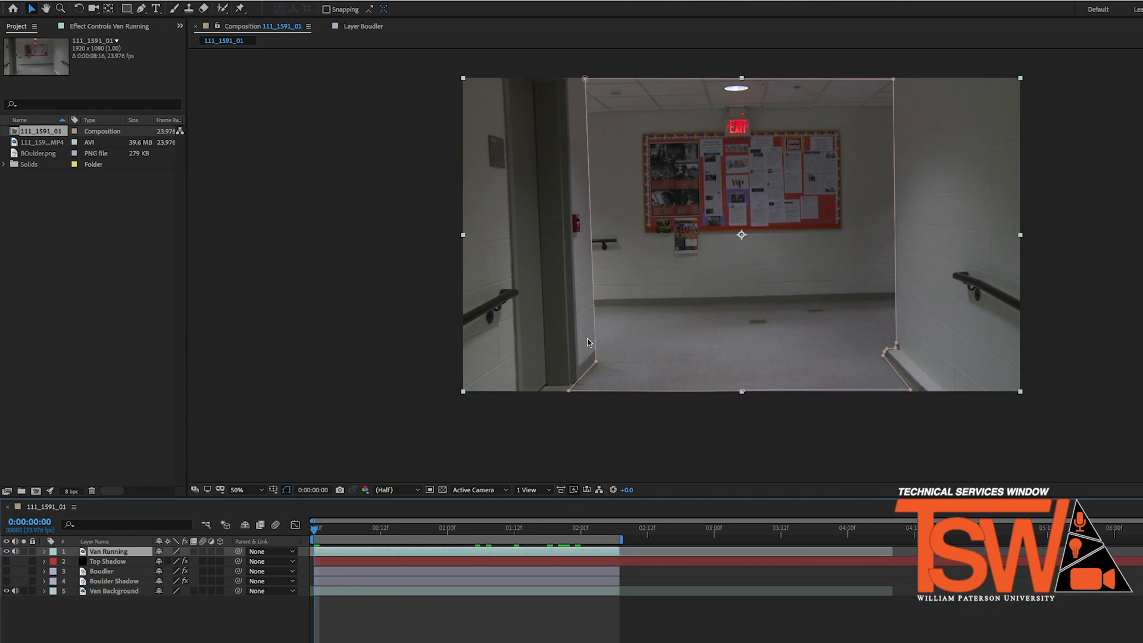
drag(7, 586, 6, 562)
drag(315, 531, 518, 566)
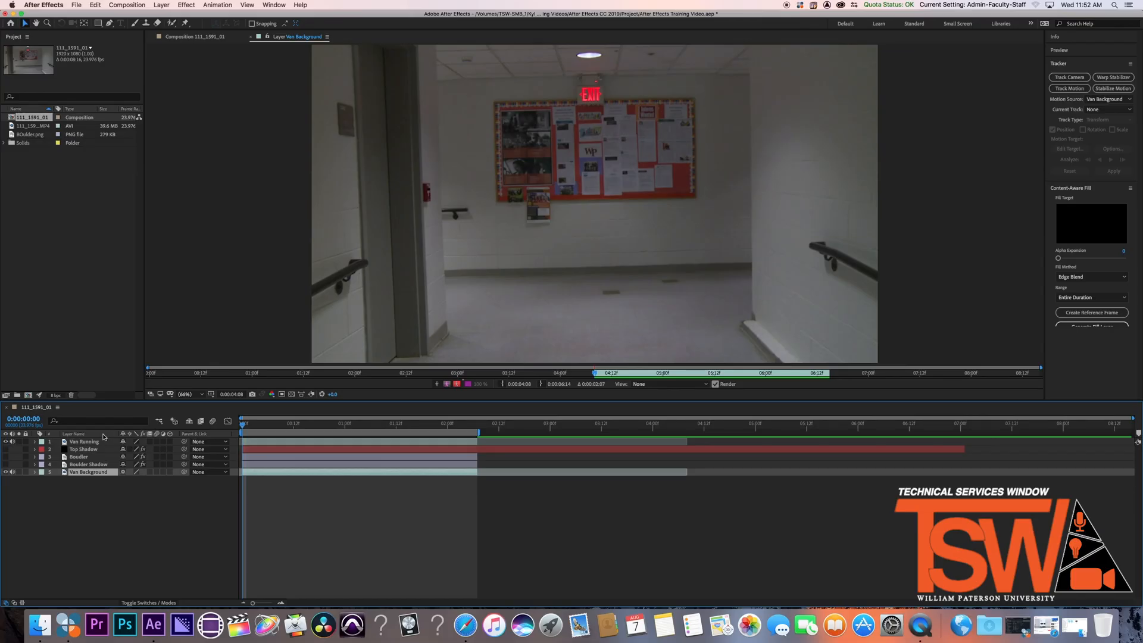
- Show the Motion Tracking workspace and start Track Motion on the Van Background layer
click(87, 458)
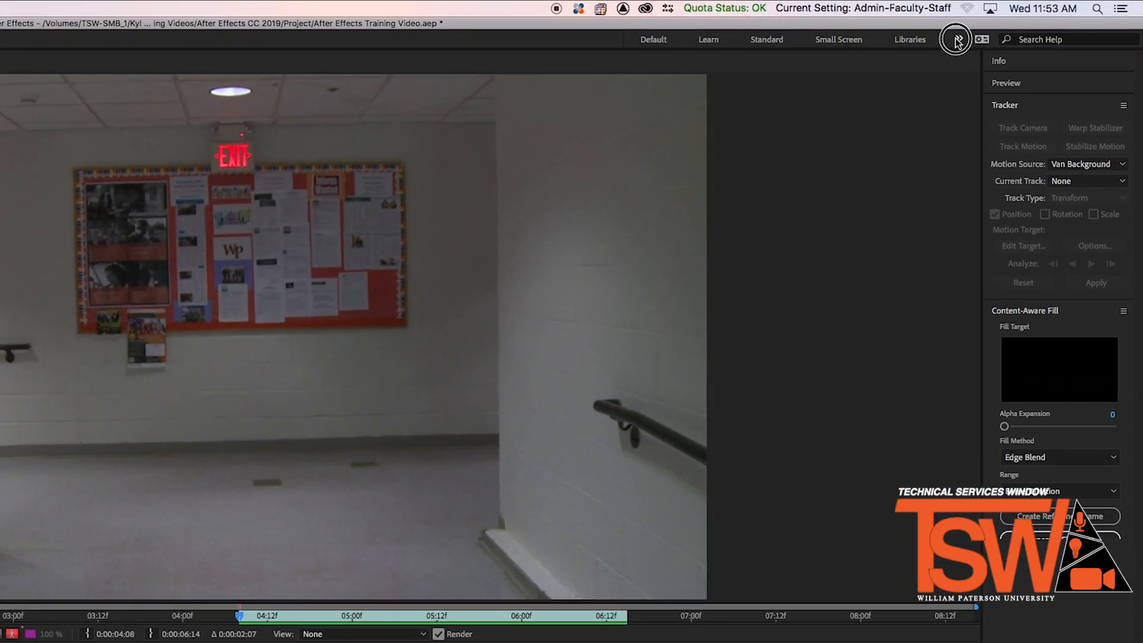
click(983, 33)
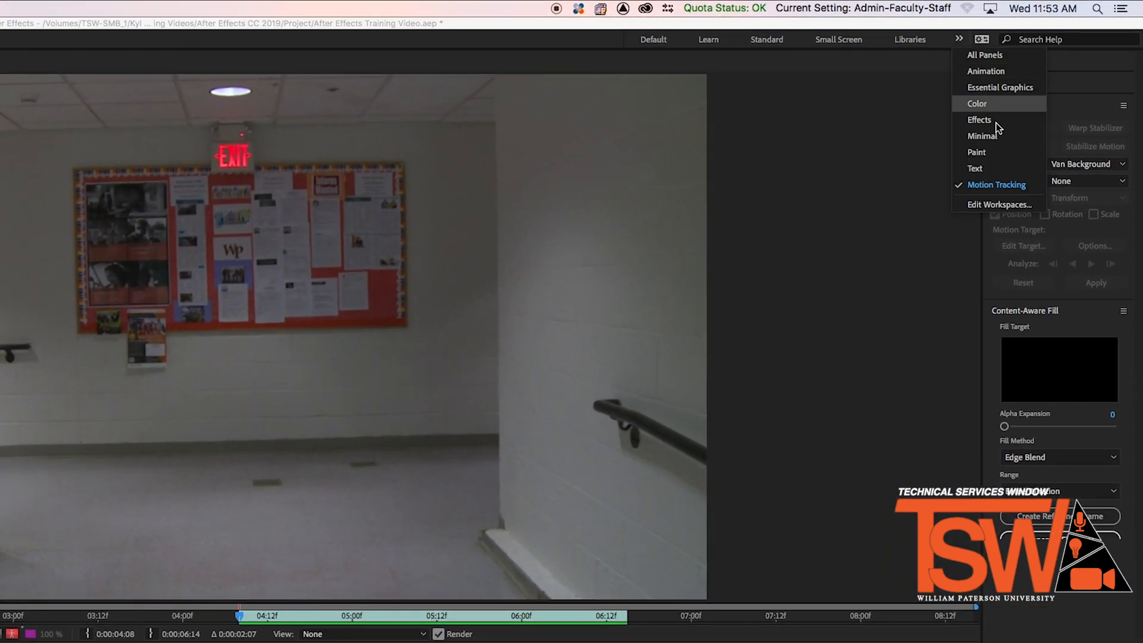
click(923, 197)
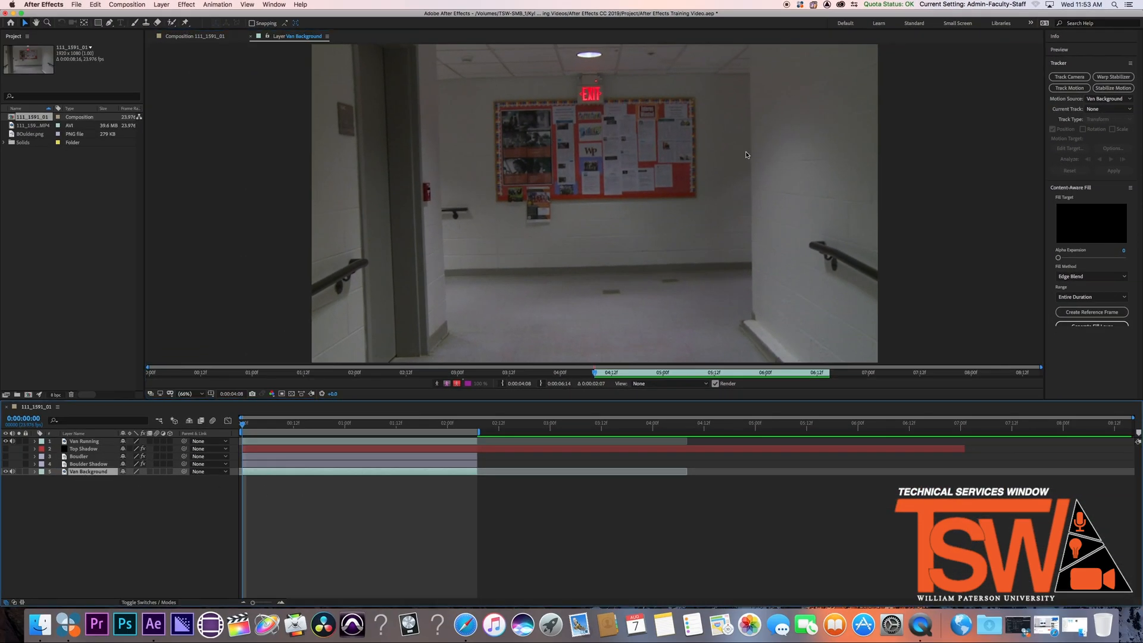
click(1070, 88)
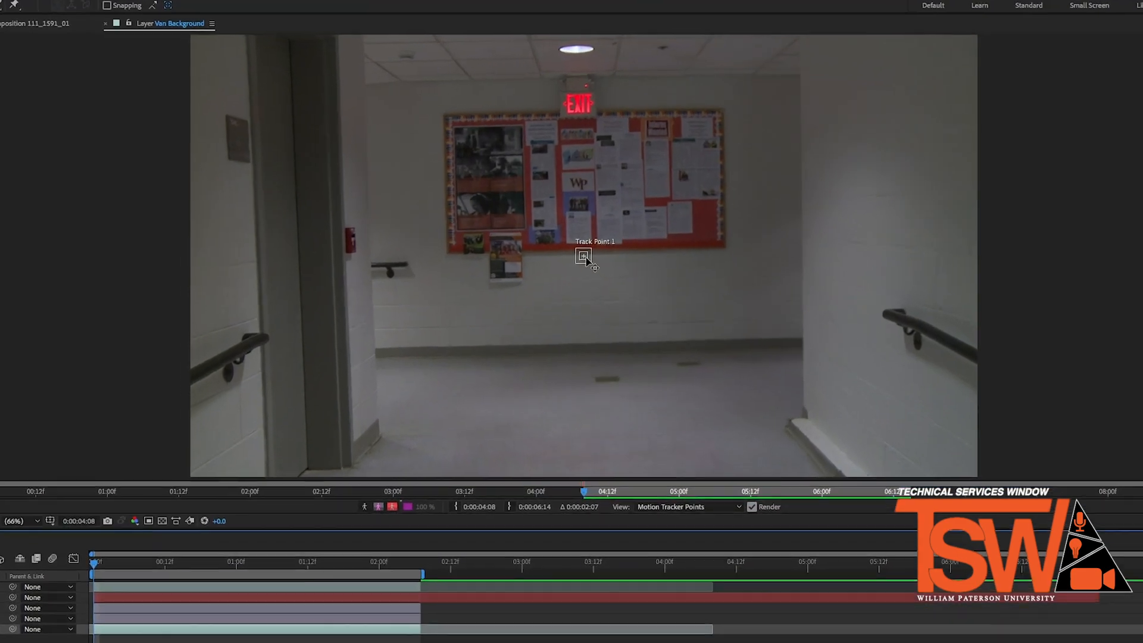
- Place Track Point 1 on the EXIT sign, size its feature and search regions around the sign, and analyze the motion forward
drag(596, 205, 563, 116)
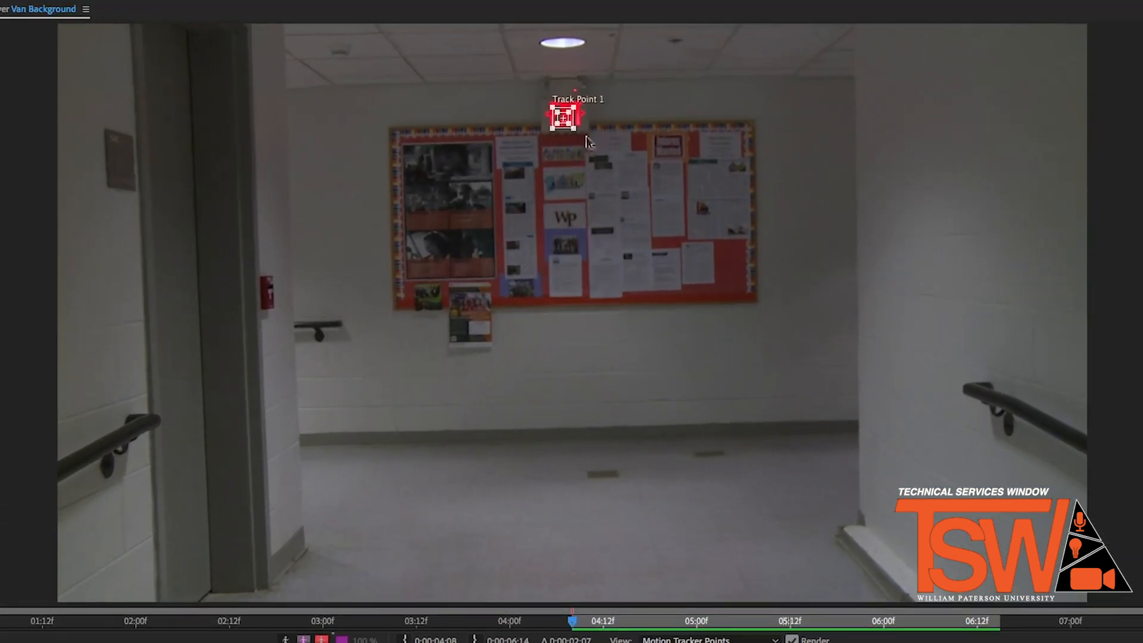
drag(617, 156, 622, 152)
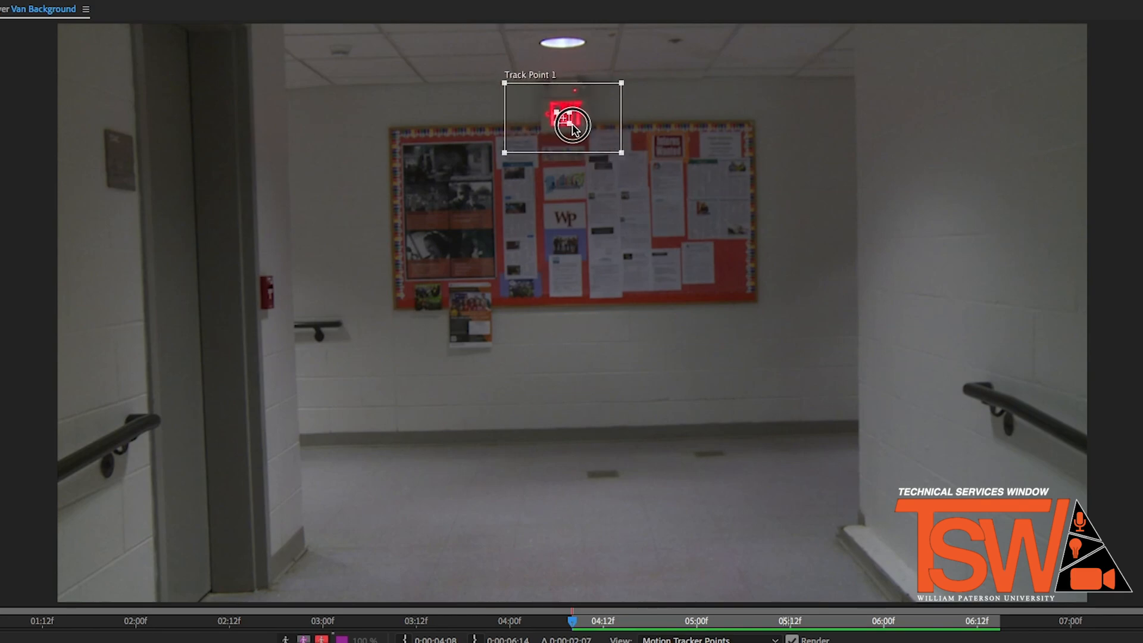
mouse_move(571, 125)
mouse_down()
mouse_move(591, 132)
mouse_move(576, 126)
mouse_up()
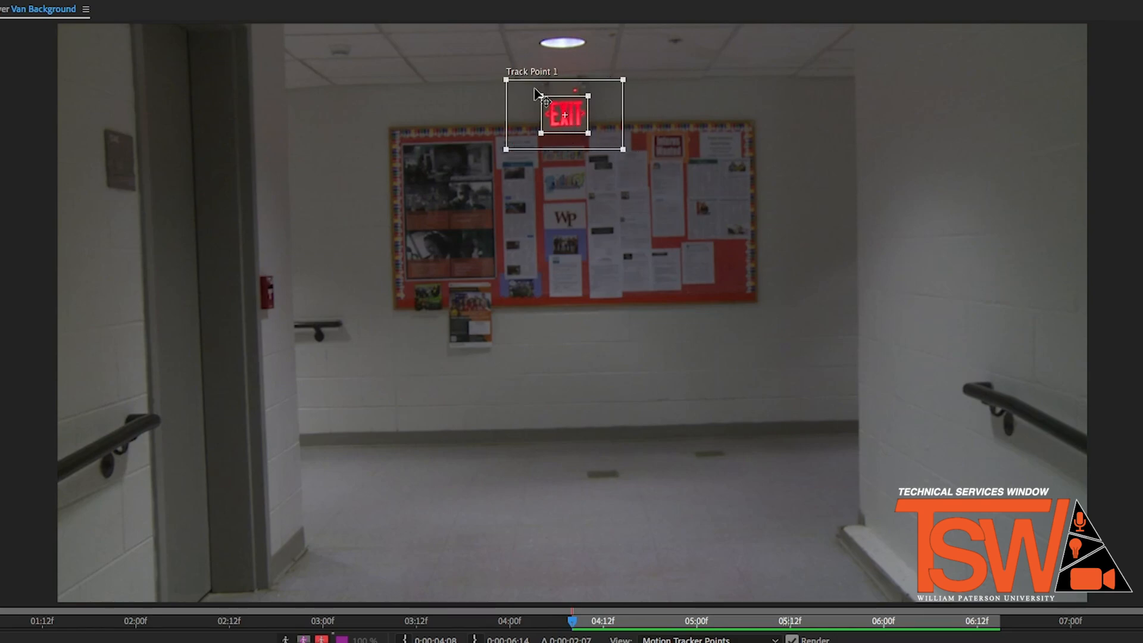
mouse_move(623, 149)
mouse_down()
mouse_move(926, 280)
mouse_move(984, 341)
mouse_move(771, 168)
mouse_move(617, 149)
mouse_move(740, 192)
mouse_move(615, 152)
mouse_up()
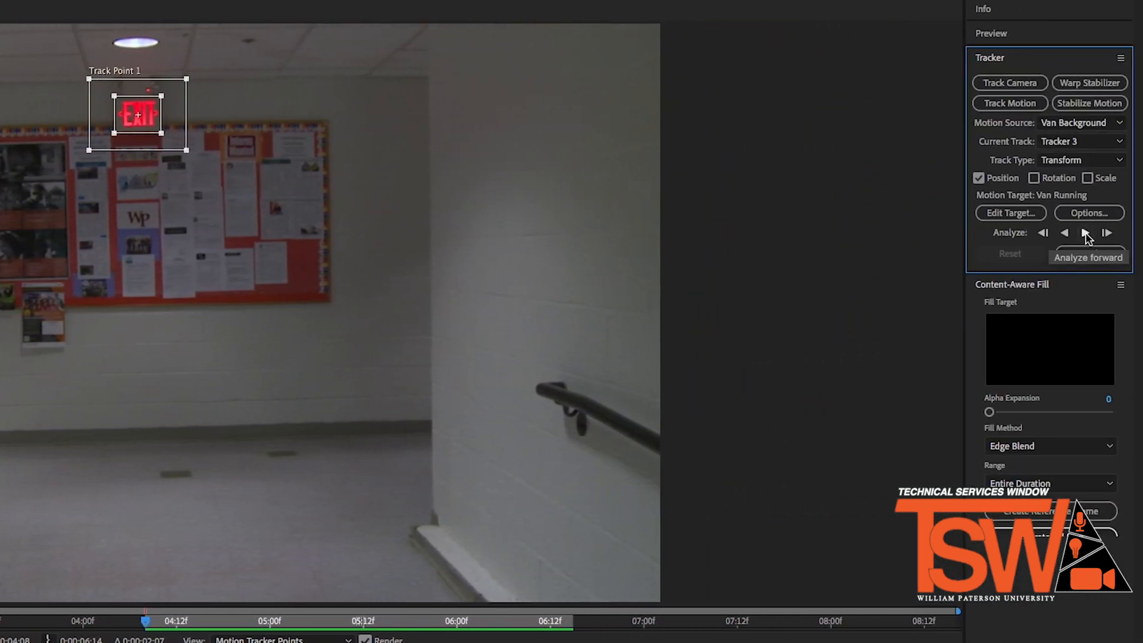
click(1085, 233)
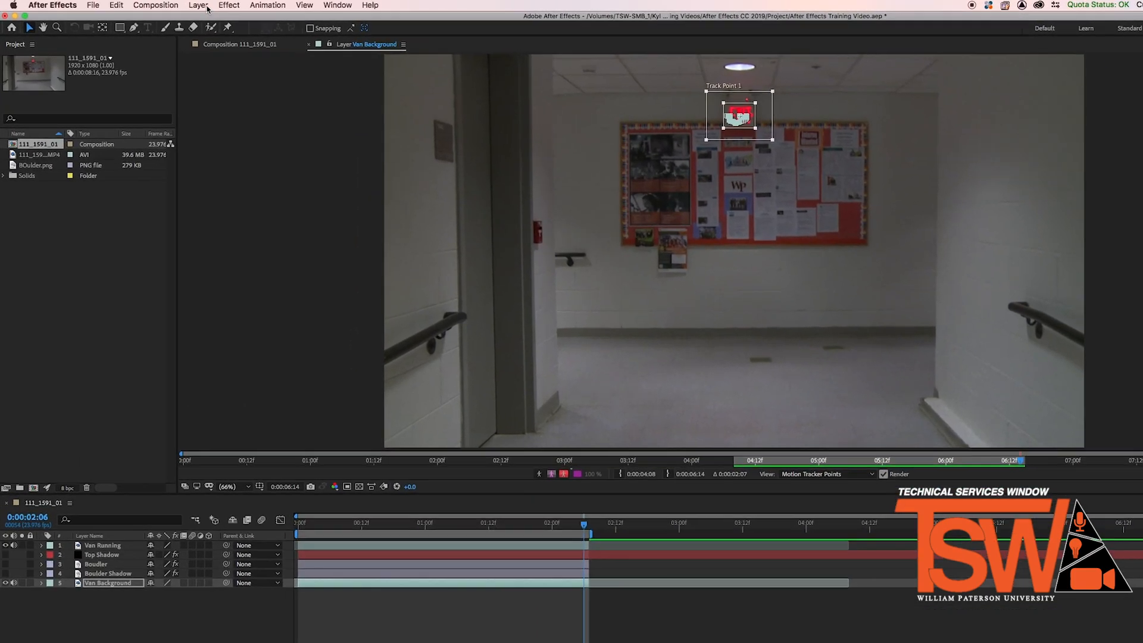
- Create a null object and apply the Van Background tracking data to it as the motion target
click(161, 5)
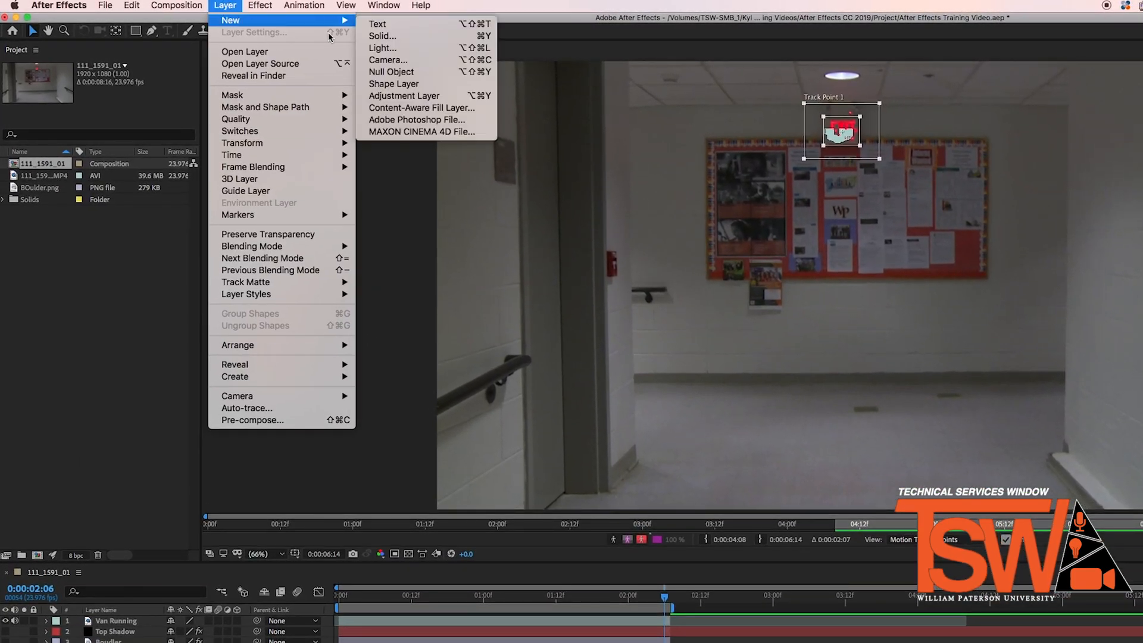
click(423, 73)
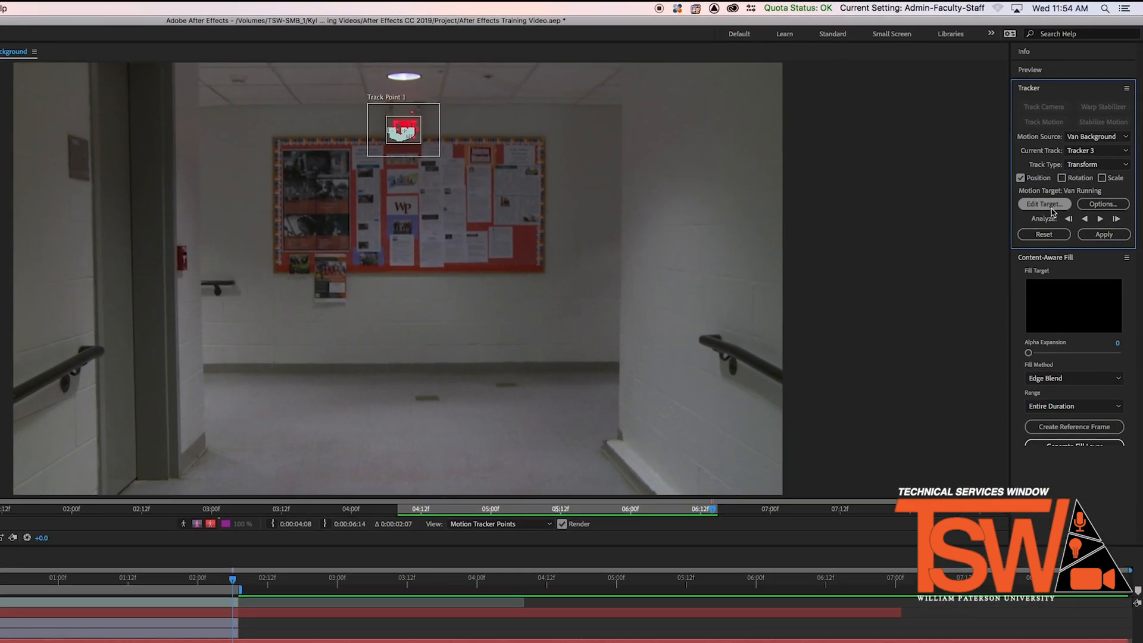
click(1046, 201)
click(422, 412)
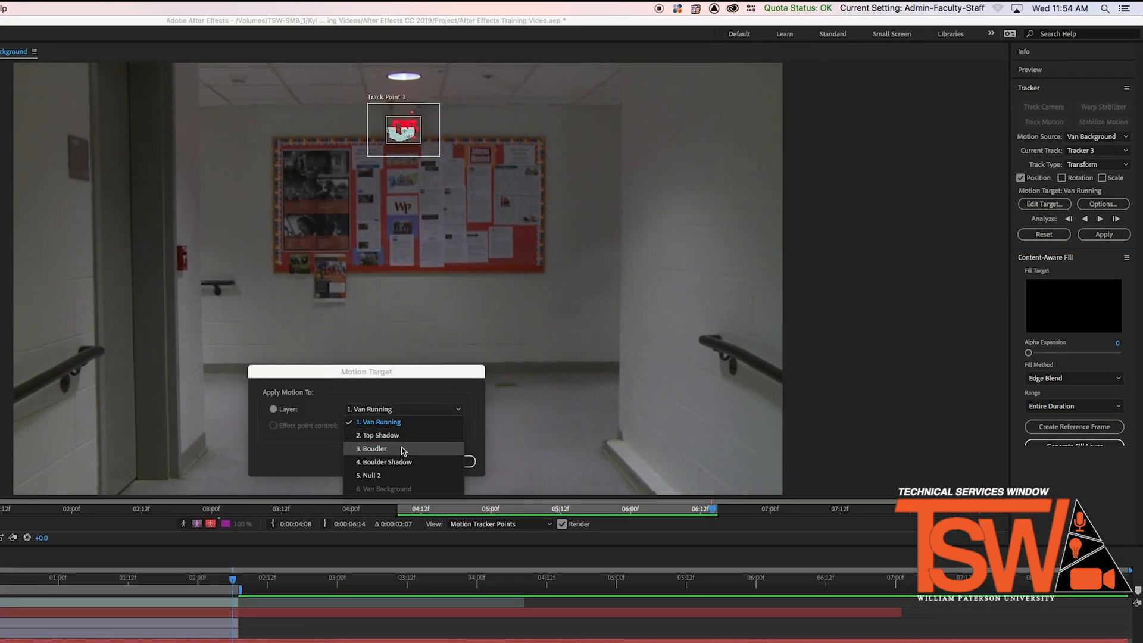
click(396, 475)
click(444, 463)
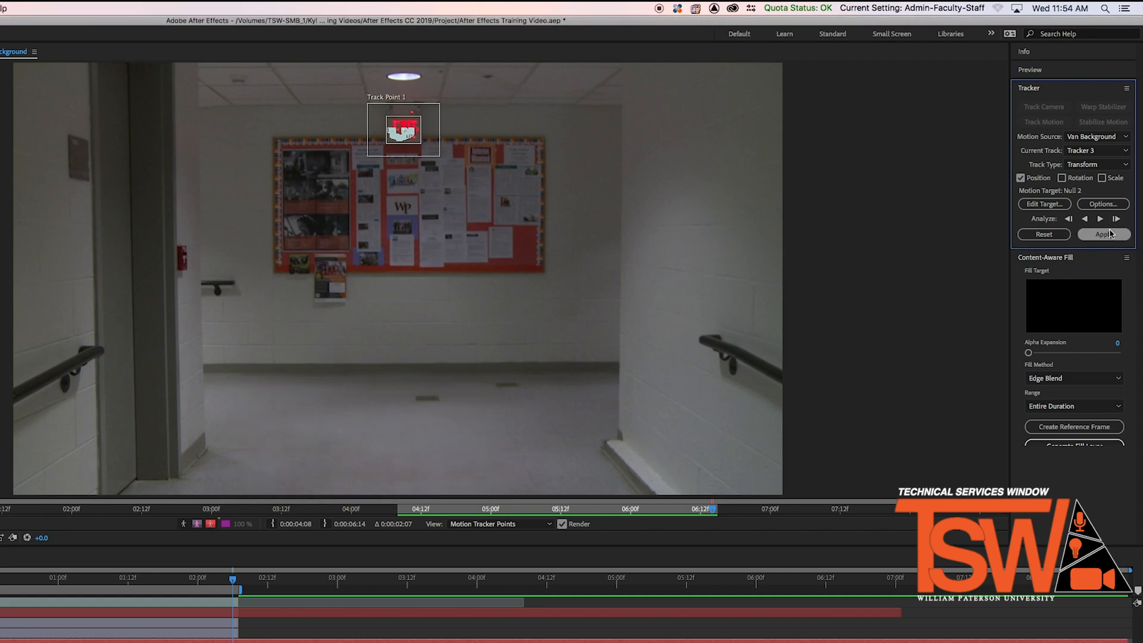
click(1101, 234)
click(416, 440)
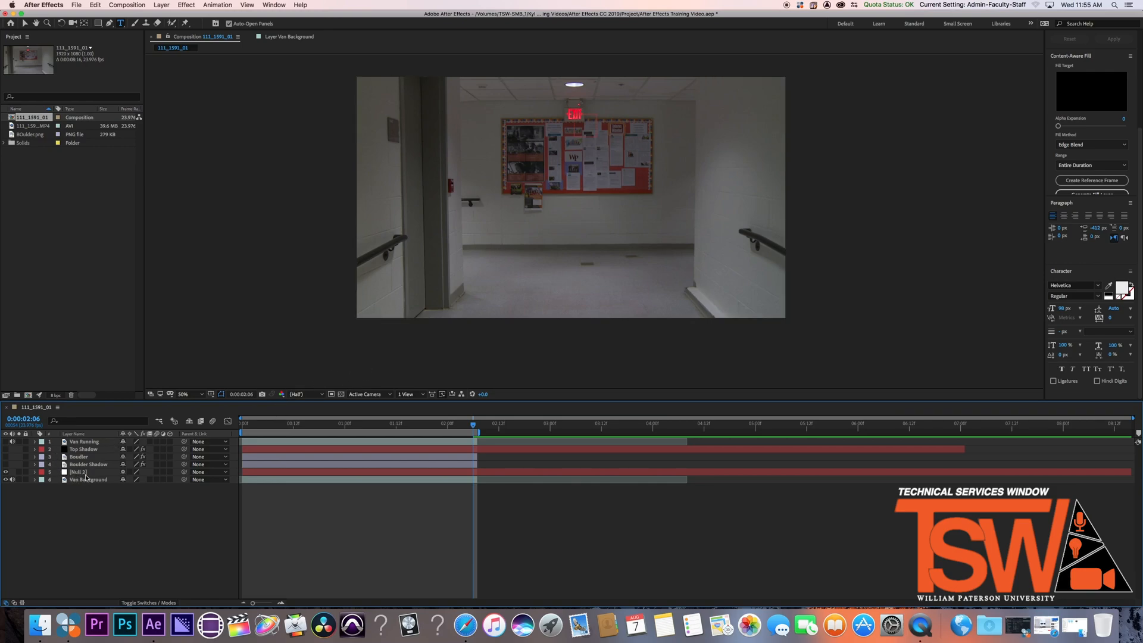
- Add a text box reading "TSW" on the upper part of the right wall and parent it to the Null 2 layer
click(705, 138)
drag(706, 138, 779, 171)
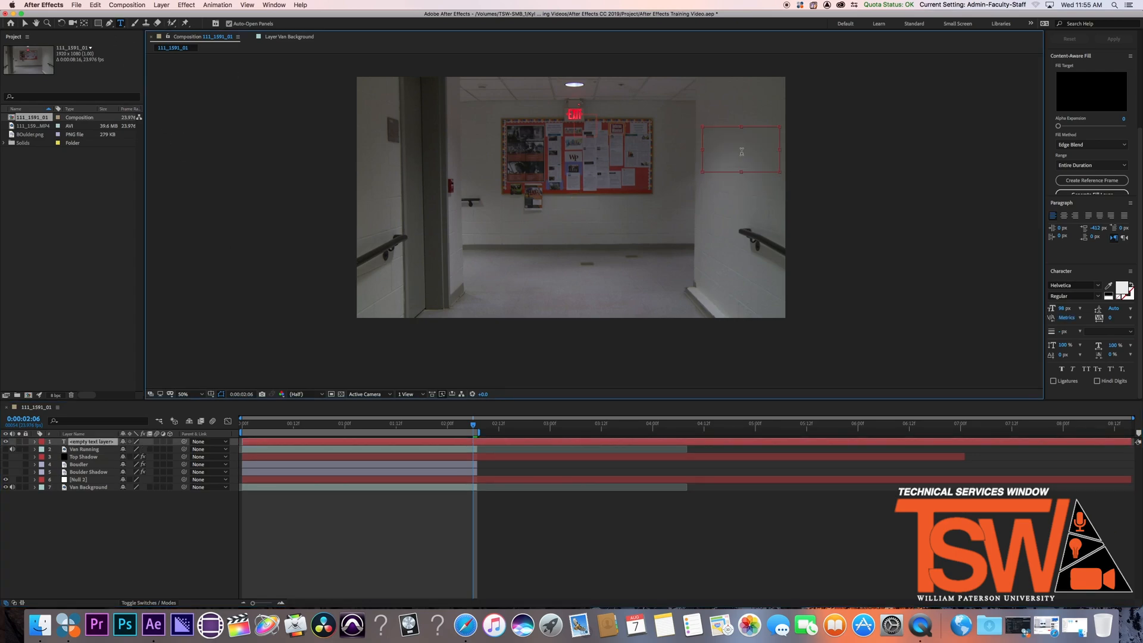
text(TSW)
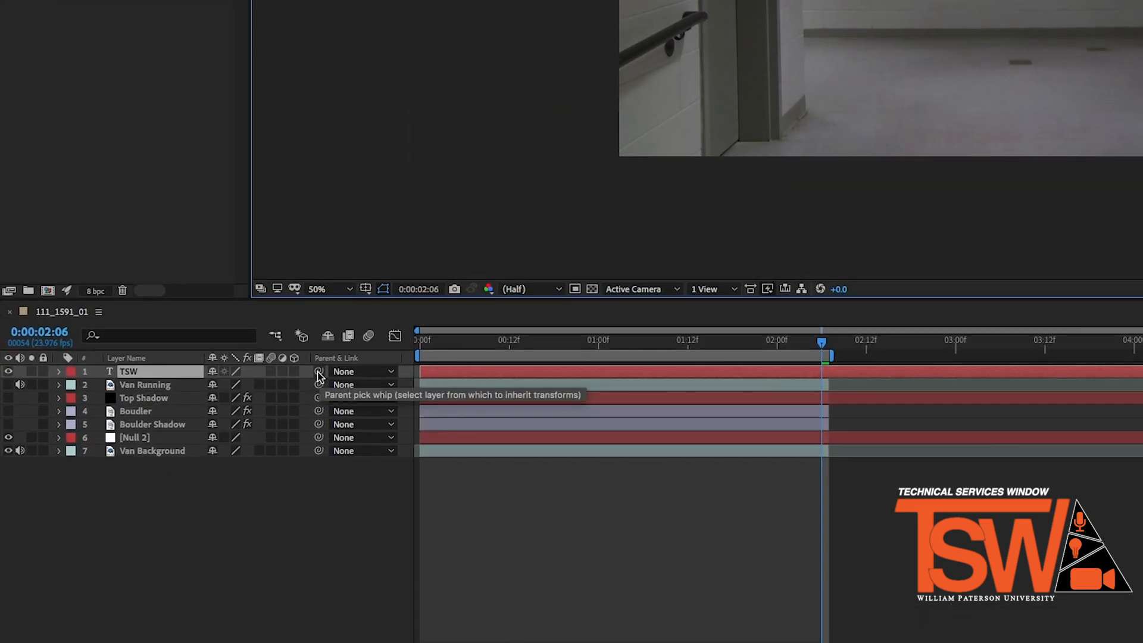
drag(319, 375, 177, 444)
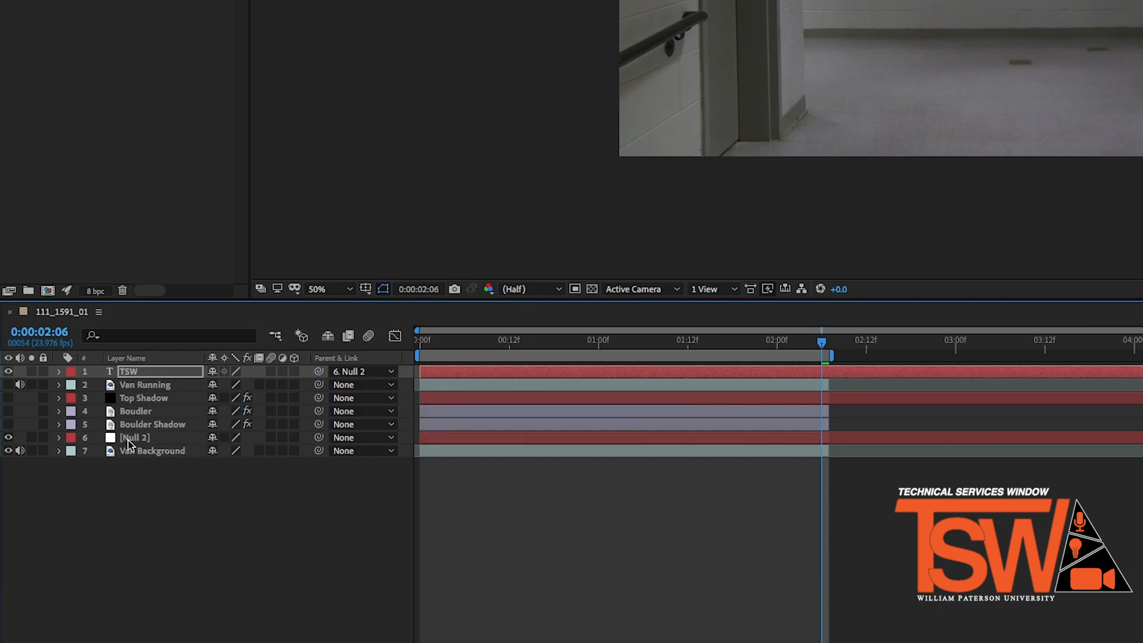
- Return to the start of the composition and play it to check that the TSW text follows the camera movement
drag(822, 344, 620, 363)
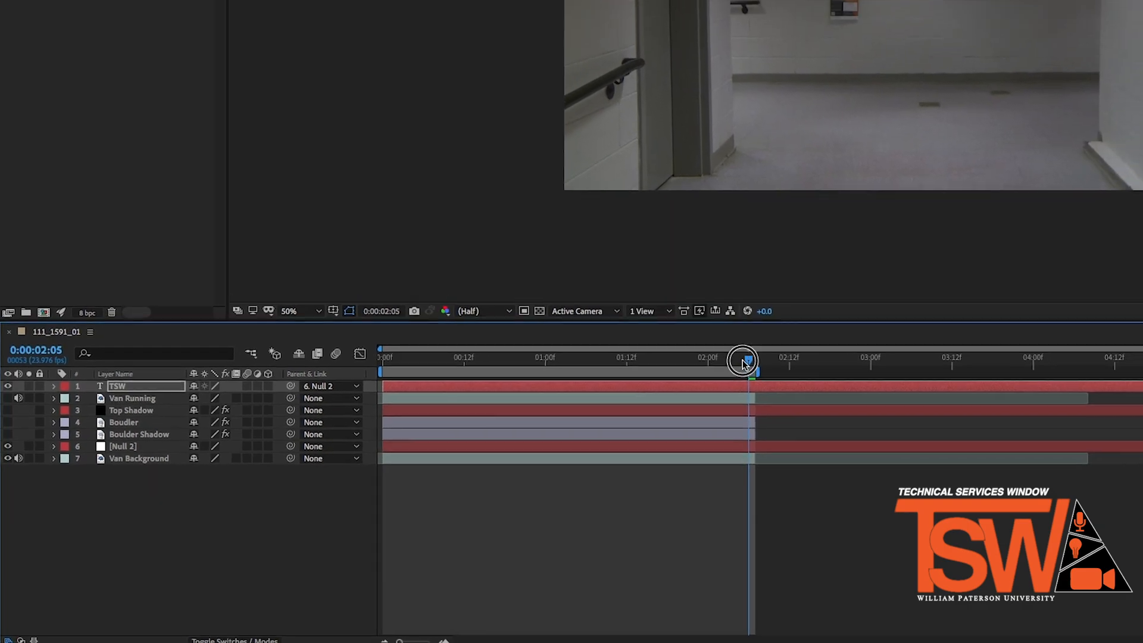
drag(480, 402, 310, 401)
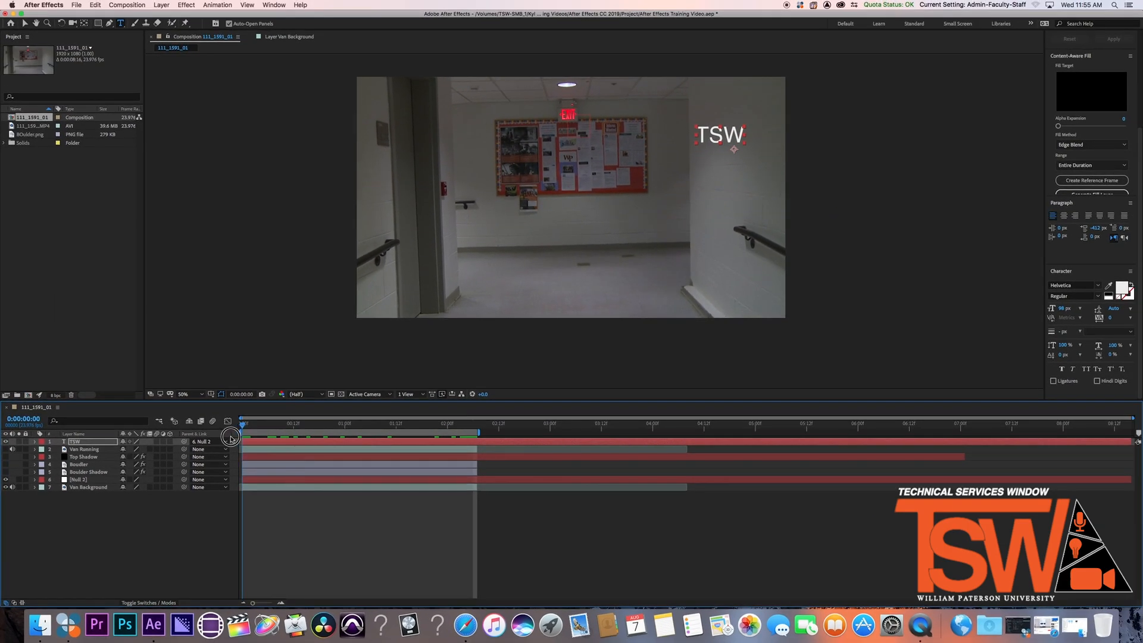
key(space)
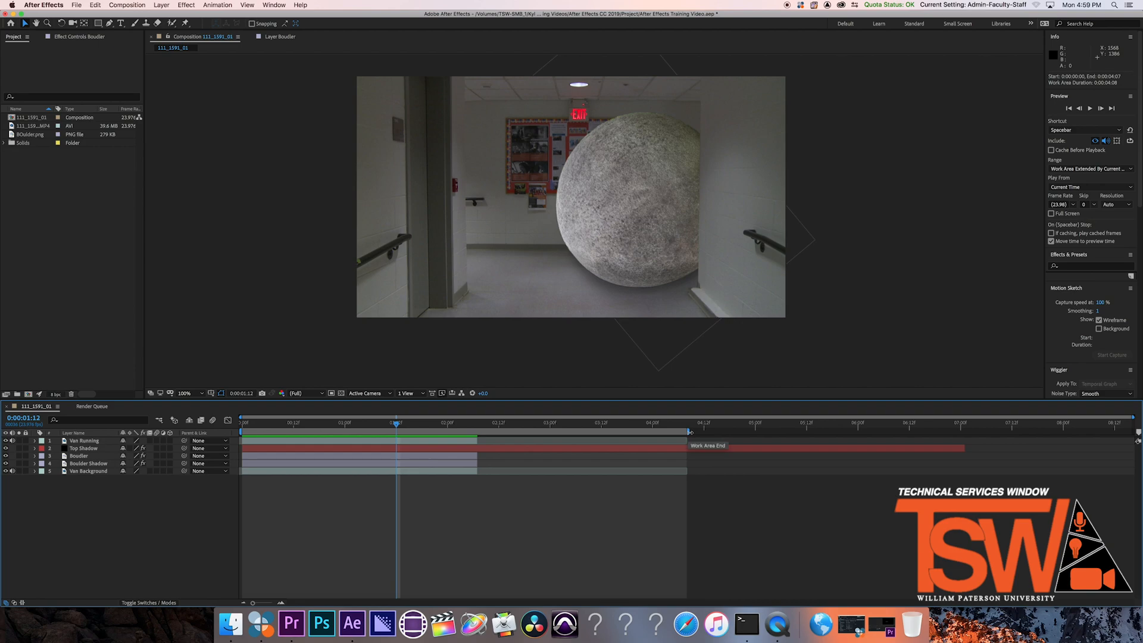
- Shorten the work area to end at 0:00:02:06, where the boulder layers end, and add the composition to the Adobe Media Encoder queue
drag(689, 431, 480, 431)
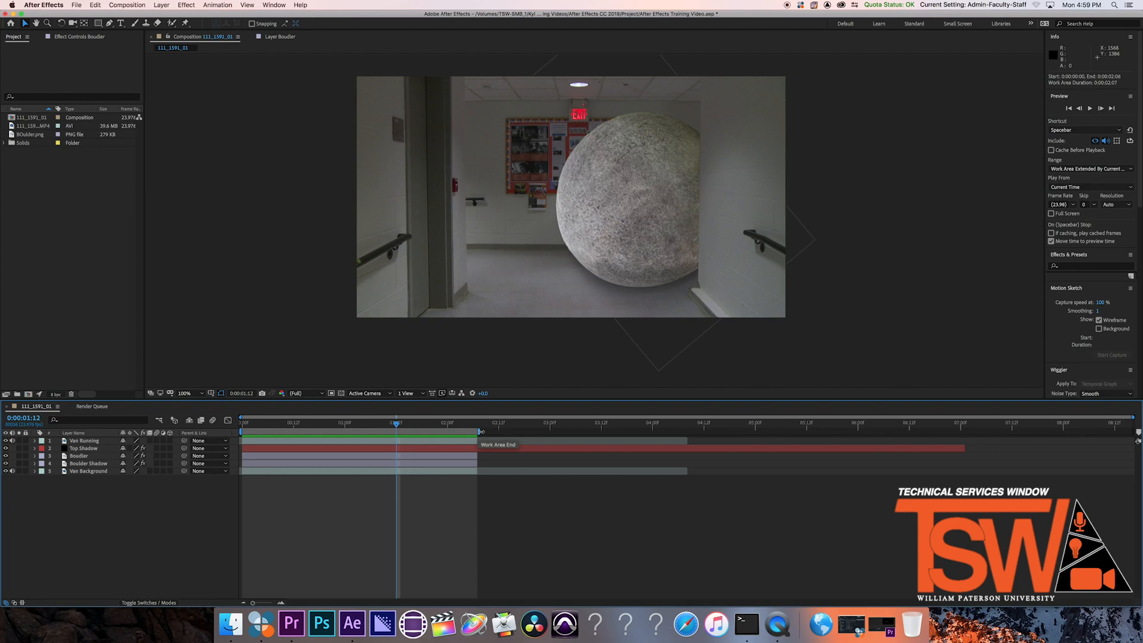
click(76, 5)
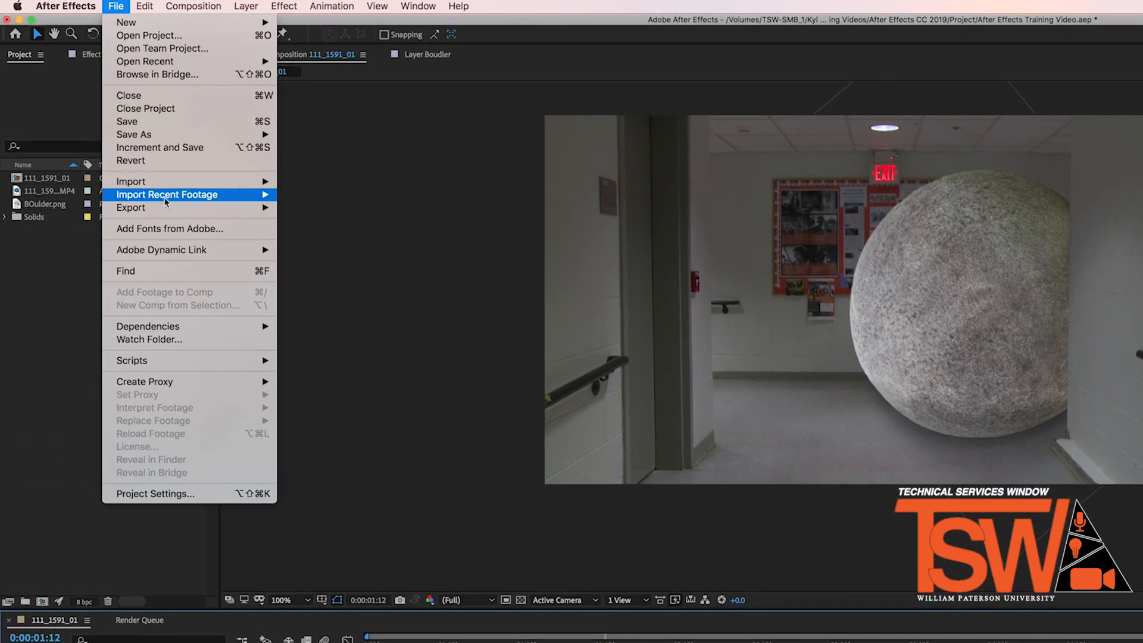
mouse_move(164, 209)
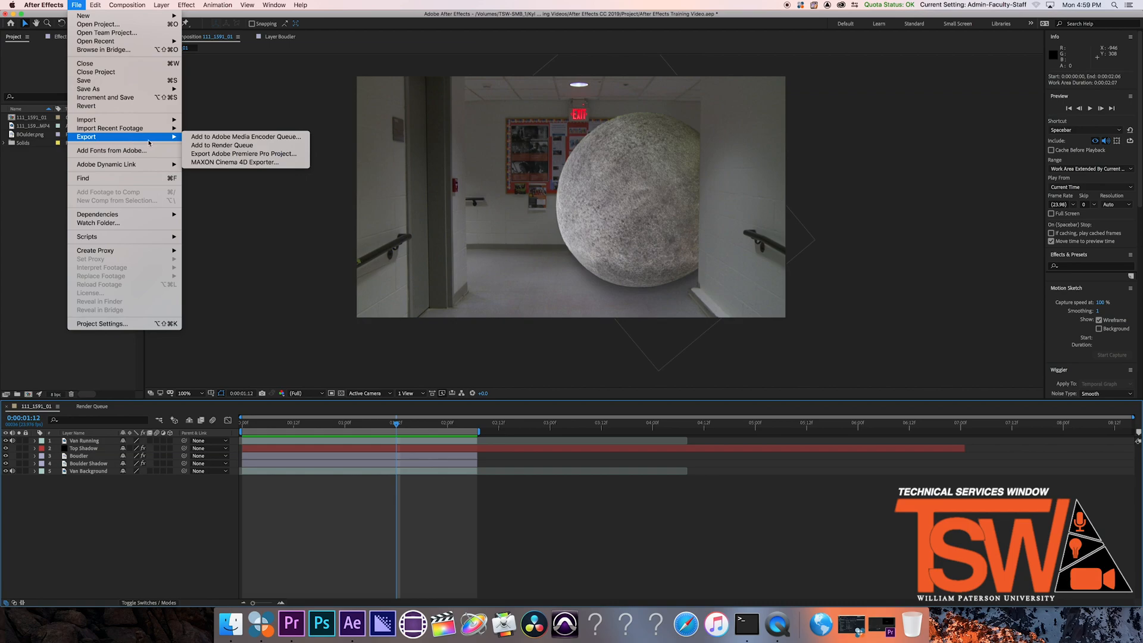
click(192, 137)
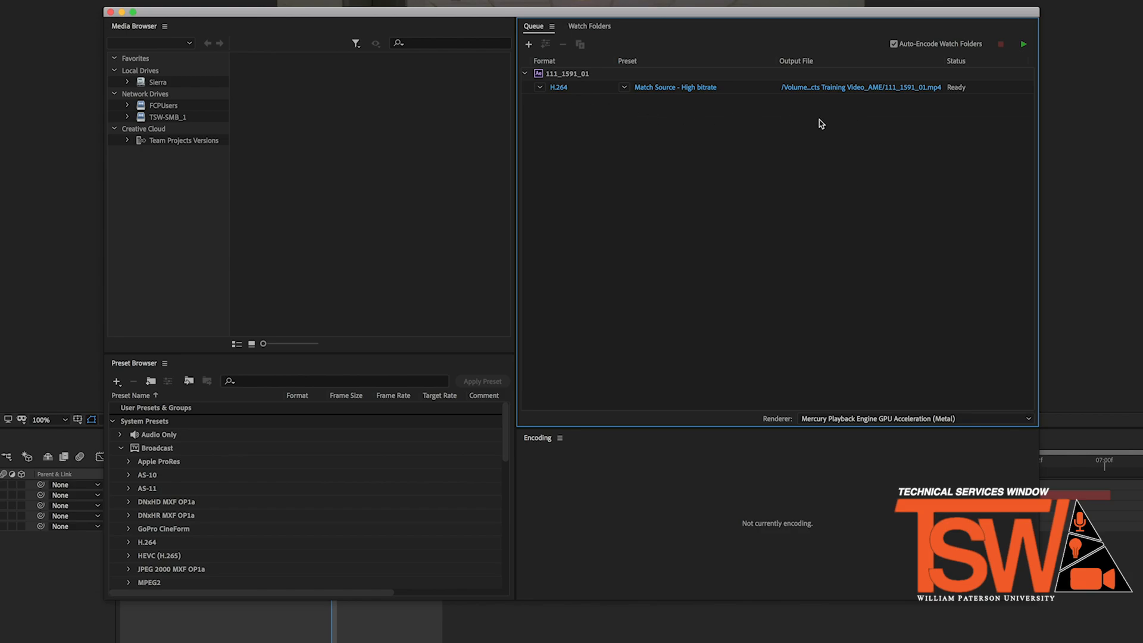
- Choose the H.264 format and the Match Source - High bitrate preset for the queued 111_1591_01 composition
click(540, 88)
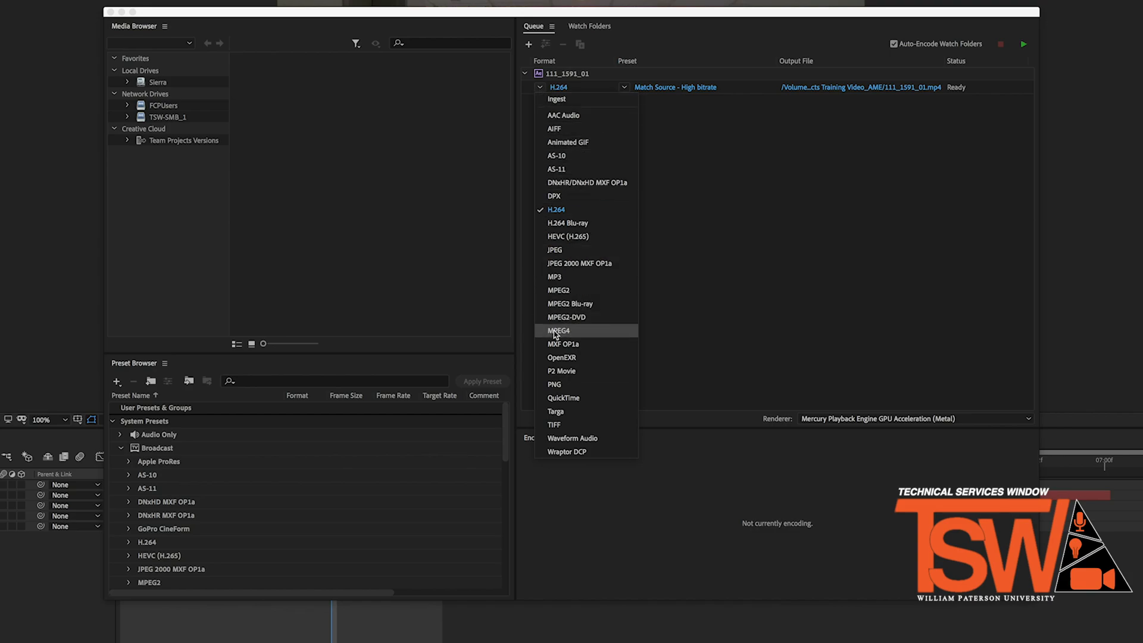
click(581, 210)
click(624, 89)
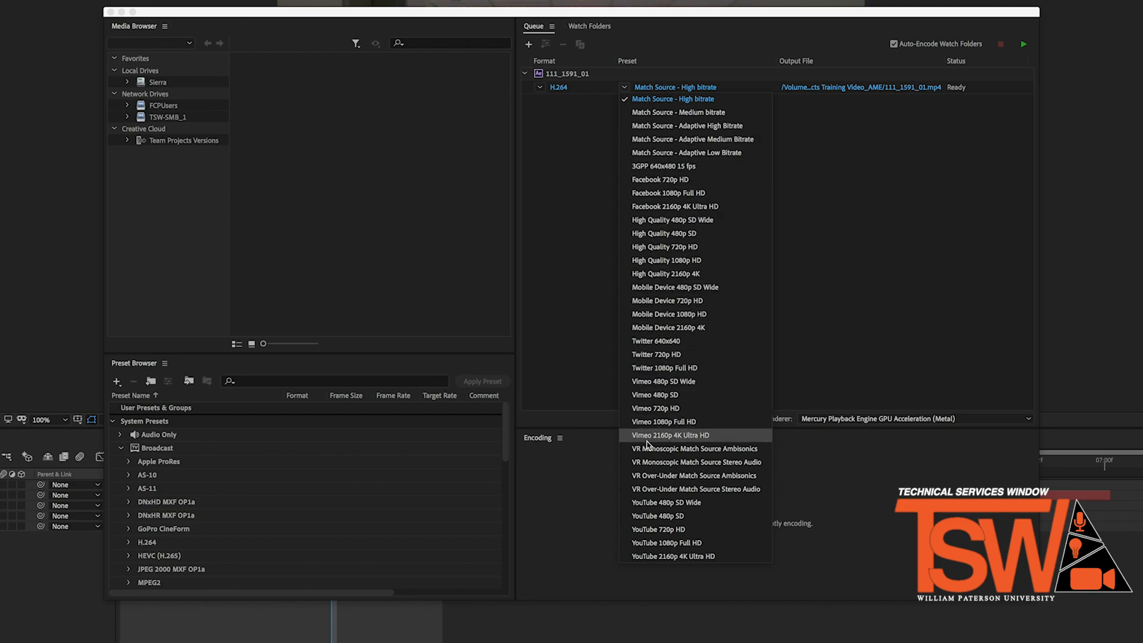
click(712, 101)
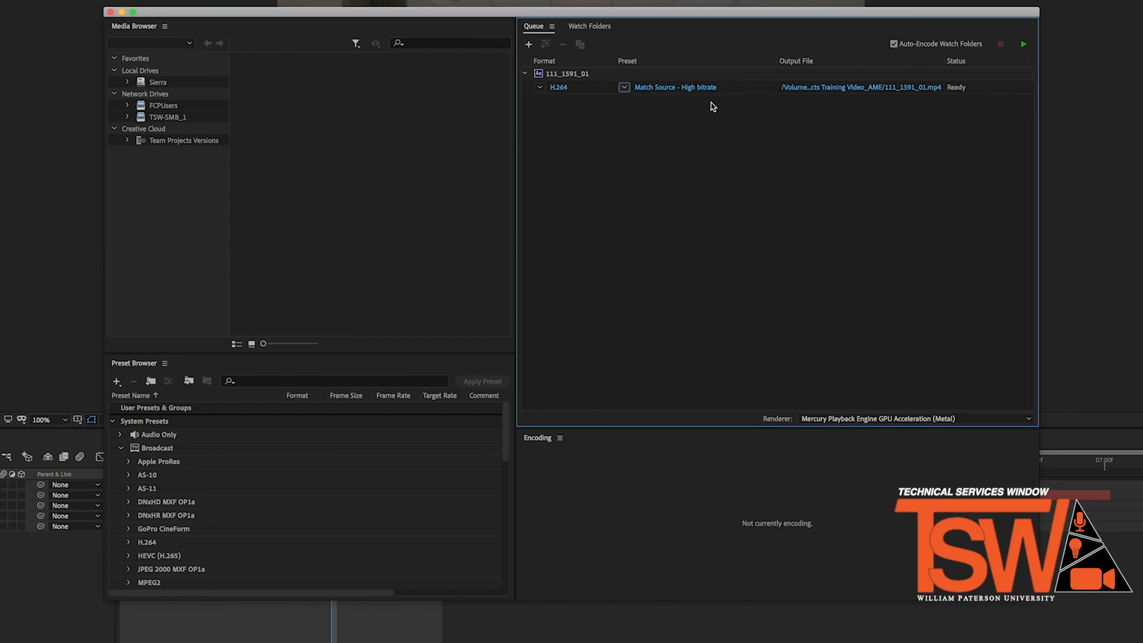
- Set the output file to "Boulder Run" in the After Effects CC 2019 folder and start encoding the queue
click(876, 89)
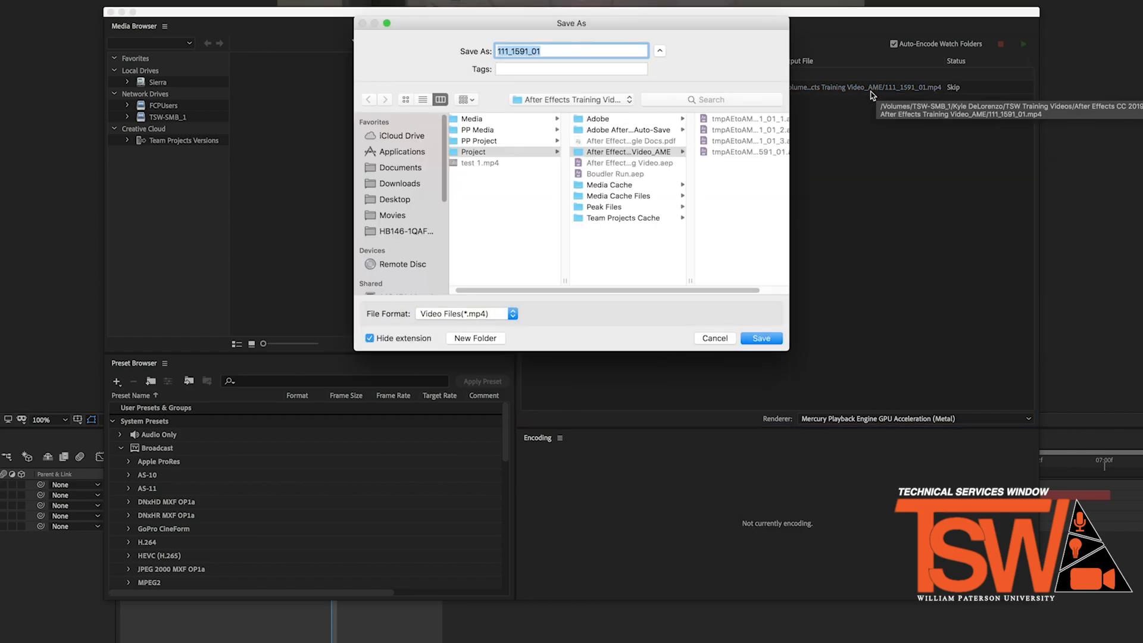
key(BackSpace)
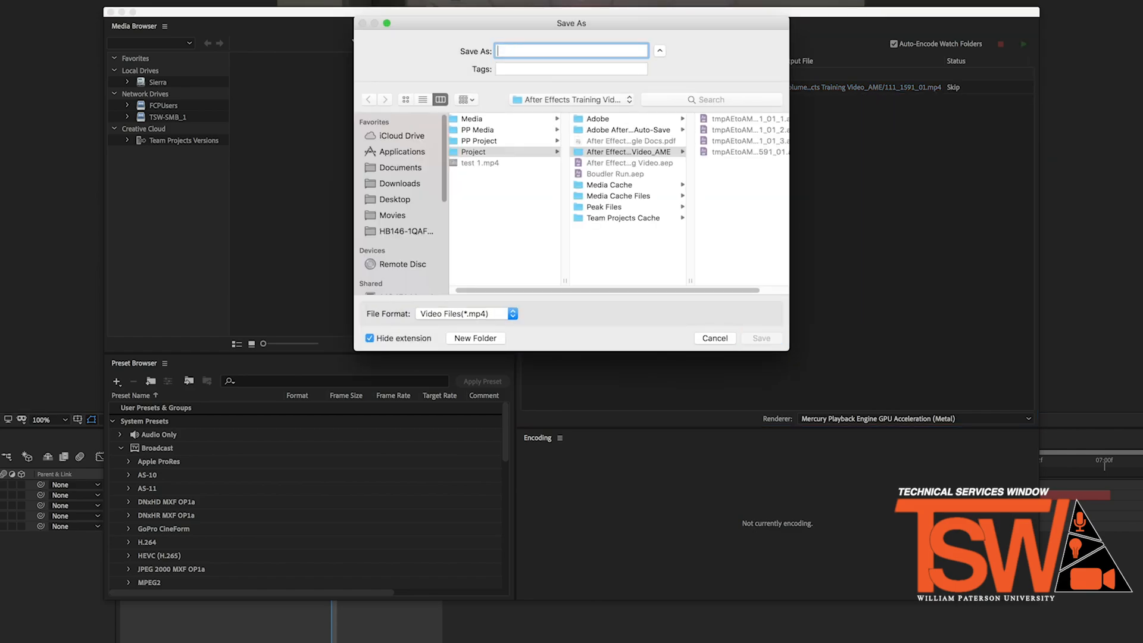
text(Boulder Run)
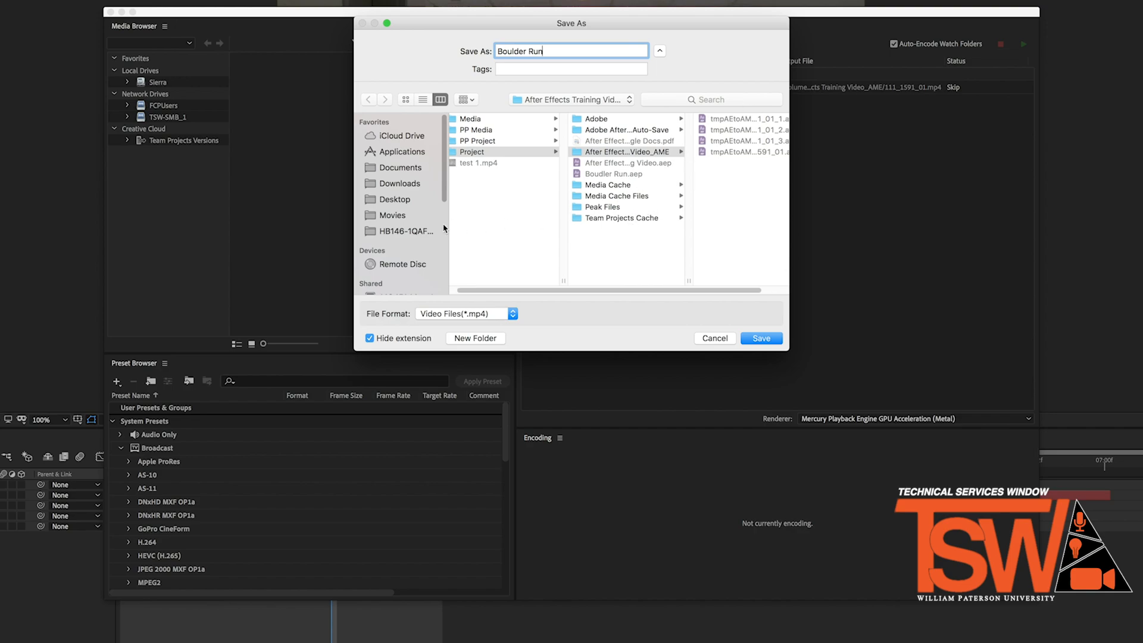
click(408, 233)
click(756, 338)
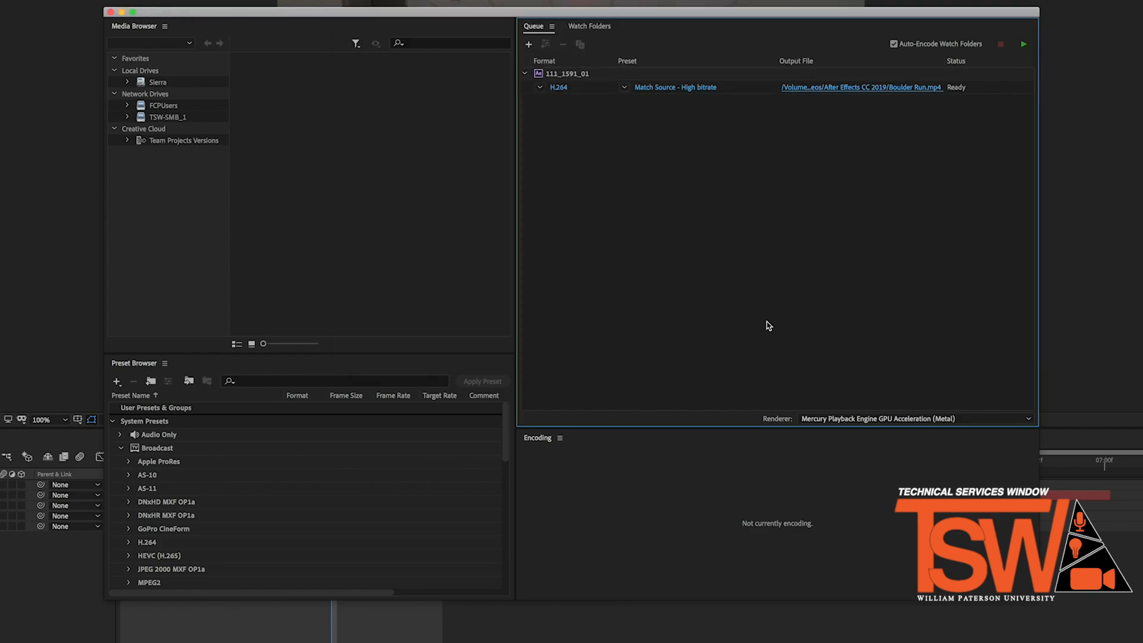
click(1024, 44)
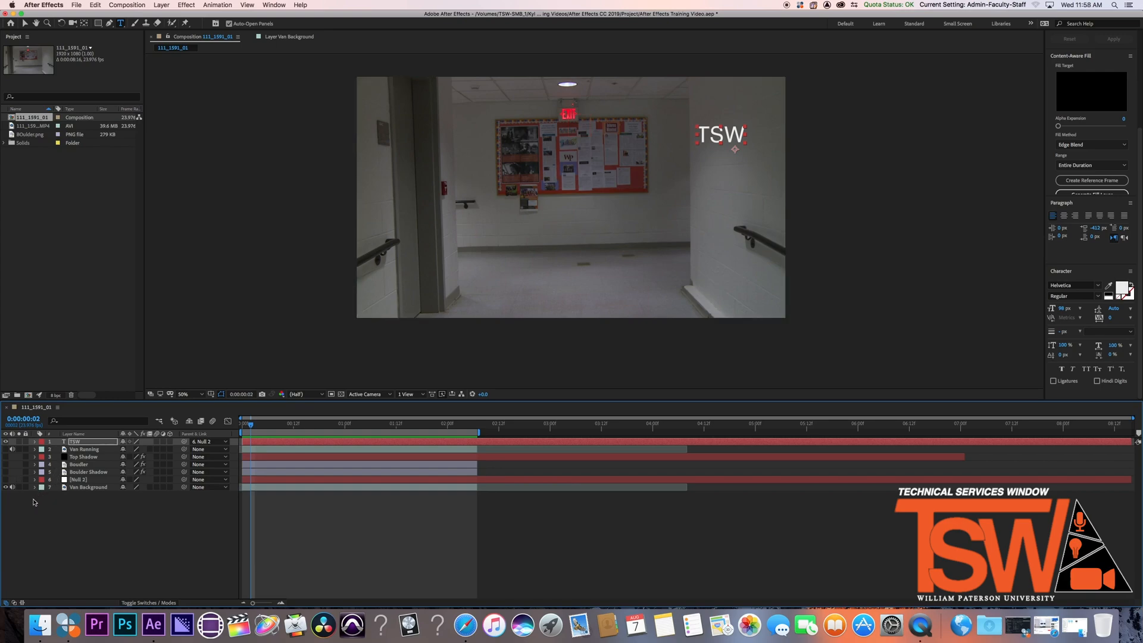
- Switch back to After Effects and turn on the visibility of the Van Running and Boudler layers
click(7, 450)
click(5, 464)
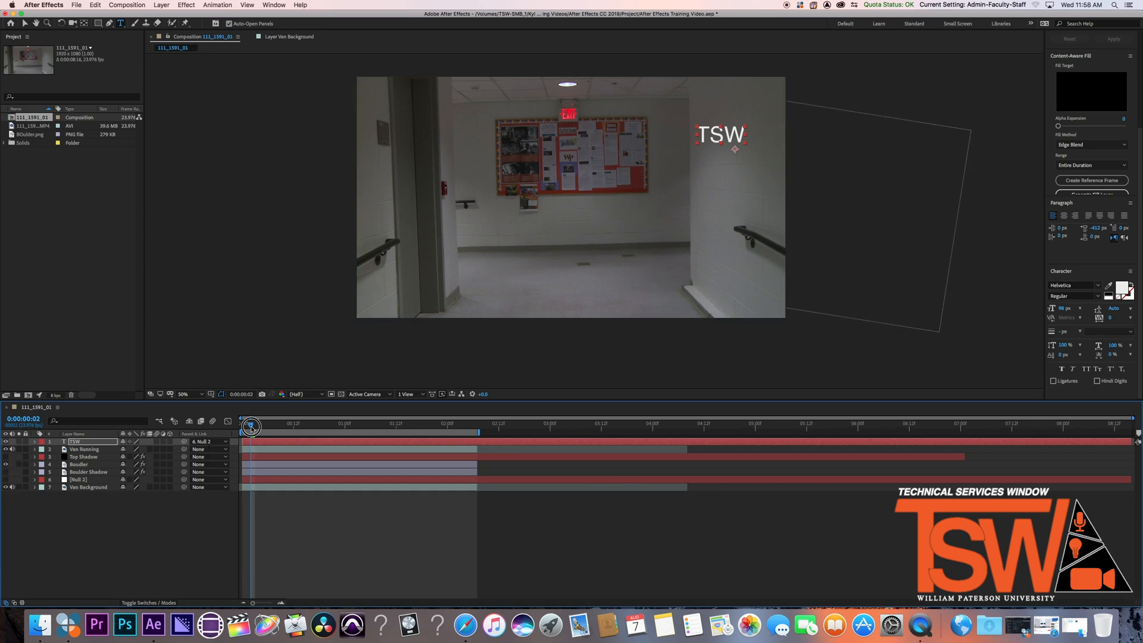